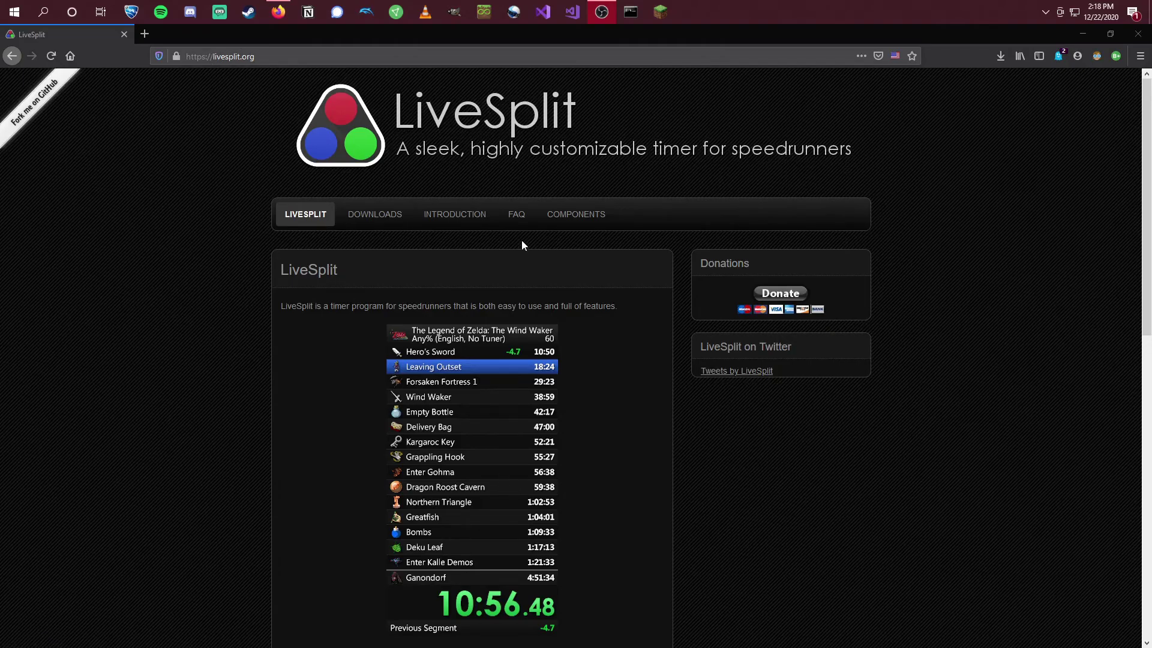
- Open the LiveSplit downloads page and the LiveSplit.Server releases page on GitHub to get both zip packages
{"action": "left_click", "coordinate": [376, 214]}
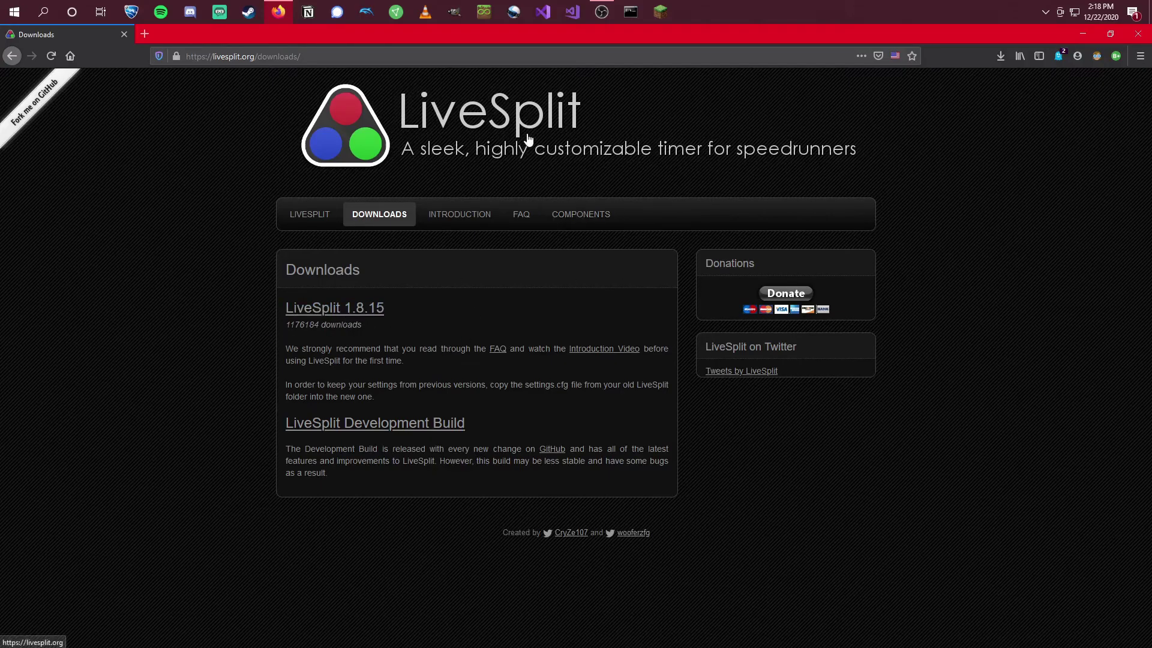
{"action": "left_click", "coordinate": [611, 220]}
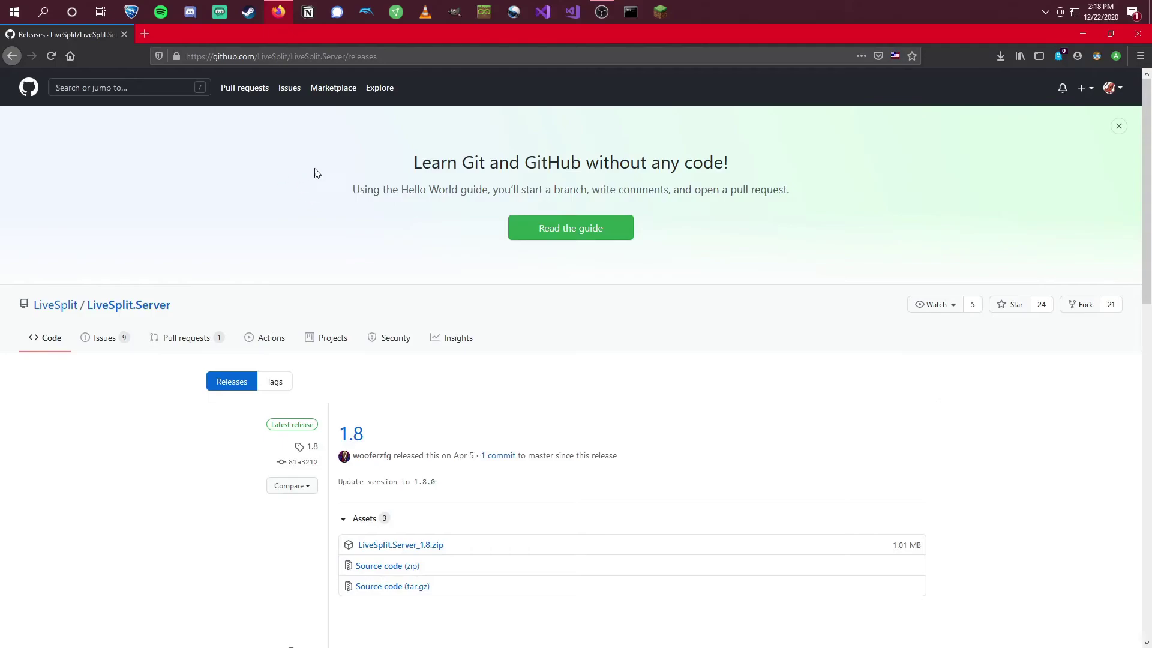
{"action": "scroll", "coordinate": [316, 172], "scroll_direction": "down", "scroll_amount": 2}
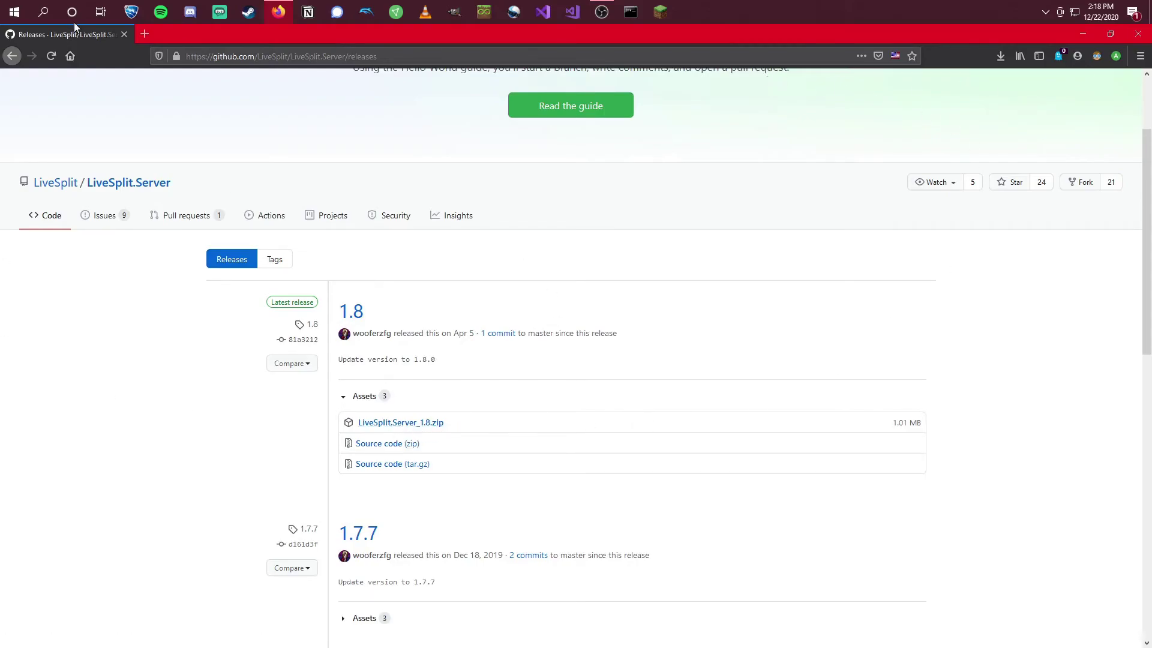
- Move LiveSplit_1.8.15.zip and LiveSplit.Server_1.8.zip from the Downloads folder to the desktop, side by side, and close the folder
{"action": "key", "text": "super+d"}
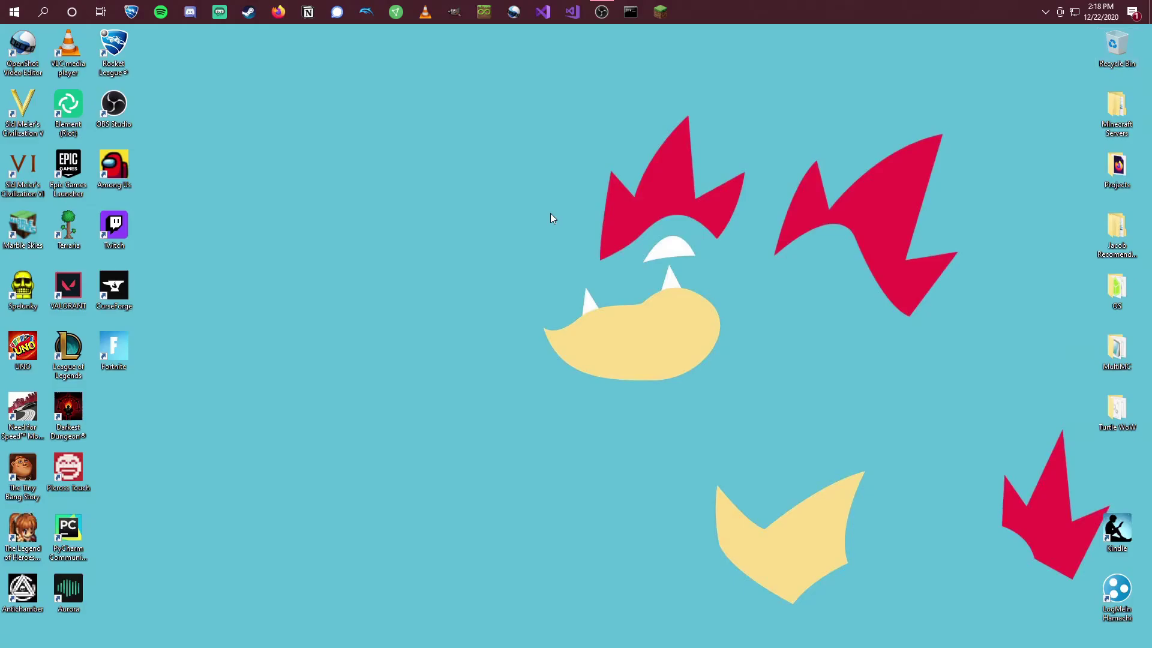
{"action": "key", "text": "super+e"}
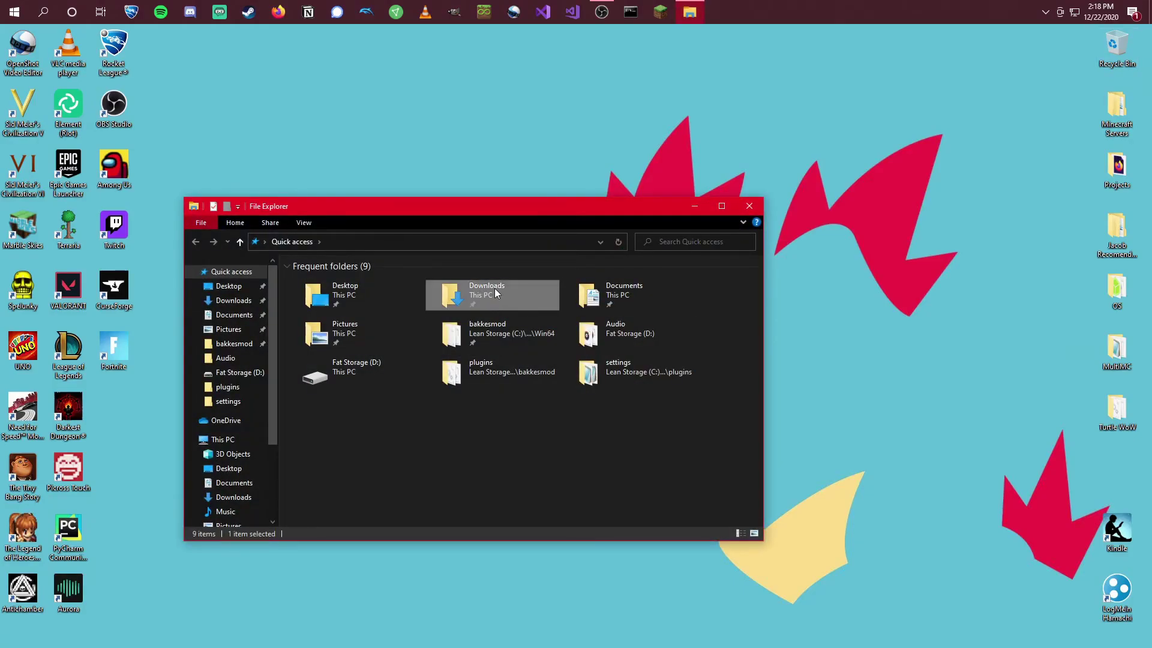
{"action": "double_click", "coordinate": [495, 288]}
{"action": "left_click_drag", "start_coordinate": [456, 206], "coordinate": [478, 235]}
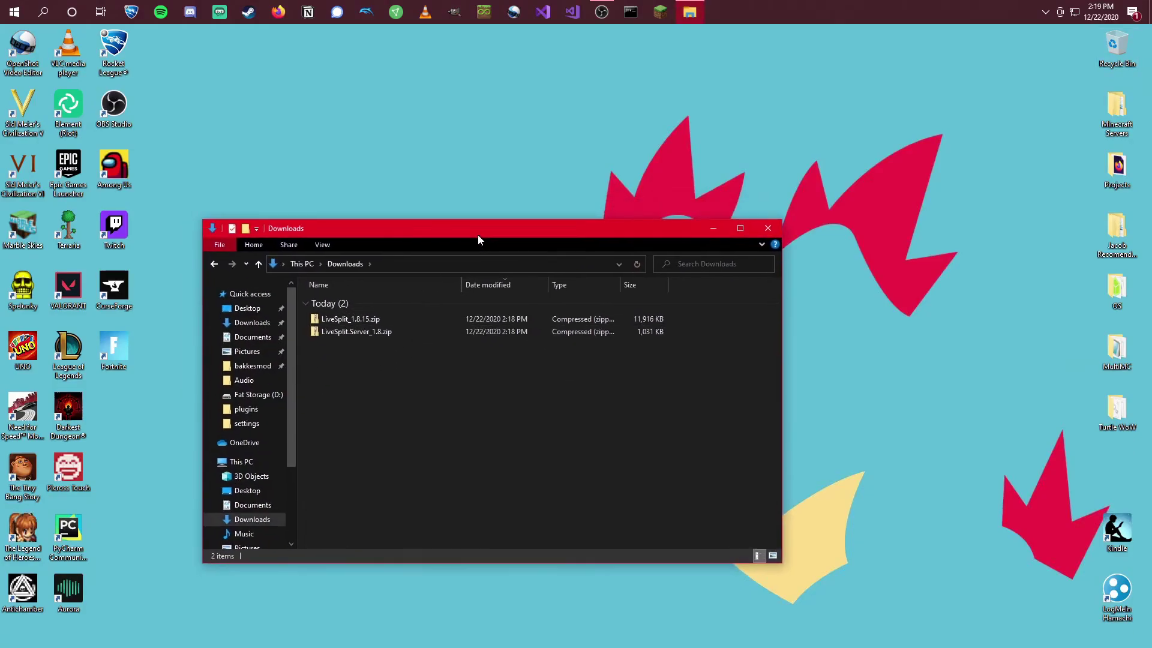
{"action": "left_click_drag", "start_coordinate": [391, 370], "coordinate": [389, 326]}
{"action": "left_click_drag", "start_coordinate": [704, 202], "coordinate": [662, 114]}
{"action": "left_click", "coordinate": [671, 168]}
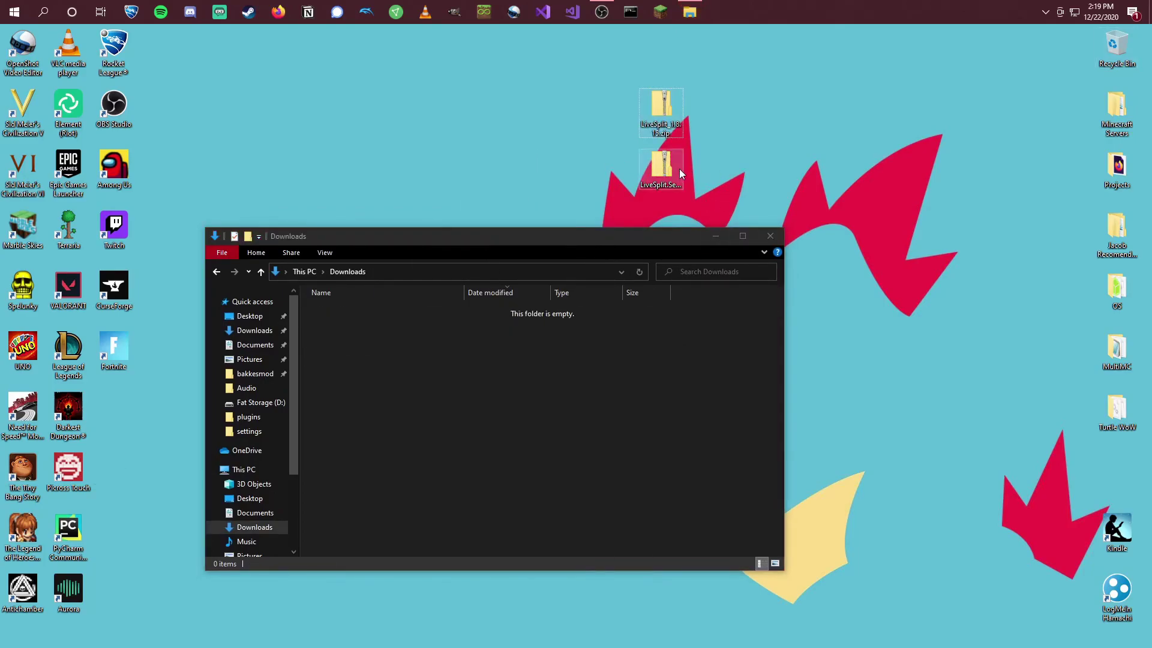
{"action": "left_click_drag", "start_coordinate": [679, 168], "coordinate": [783, 114]}
{"action": "left_click", "coordinate": [770, 236]}
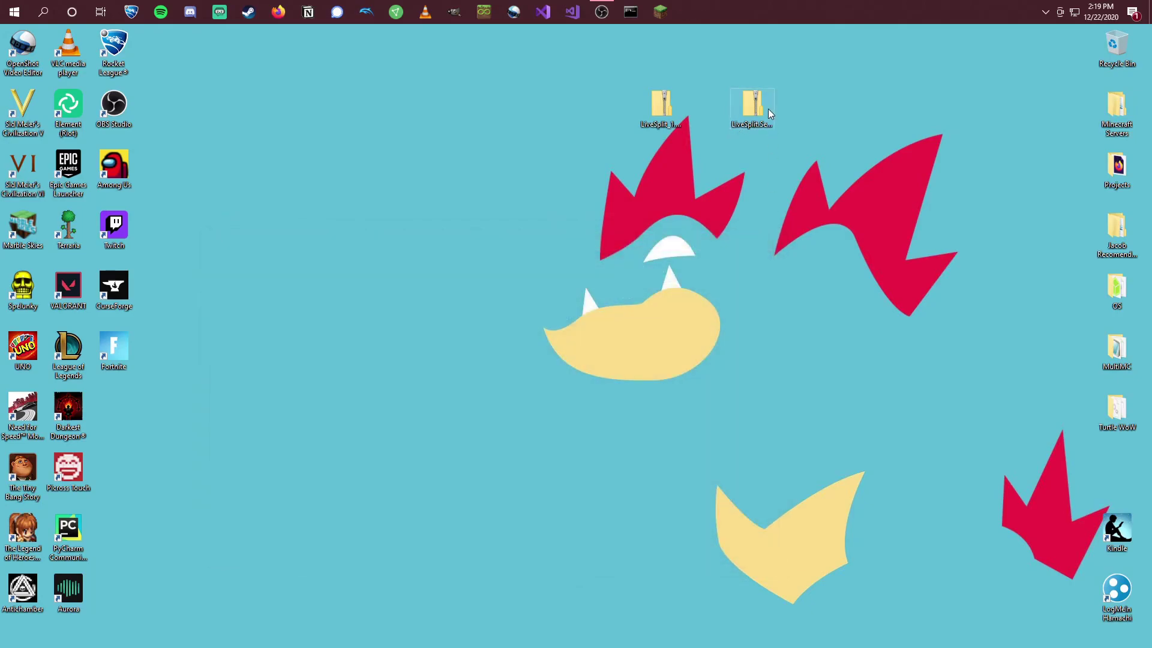
- Extract LiveSplit.Server_1.8.zip with 7-Zip into its own folder and place that folder below the archive
{"action": "right_click", "coordinate": [757, 111]}
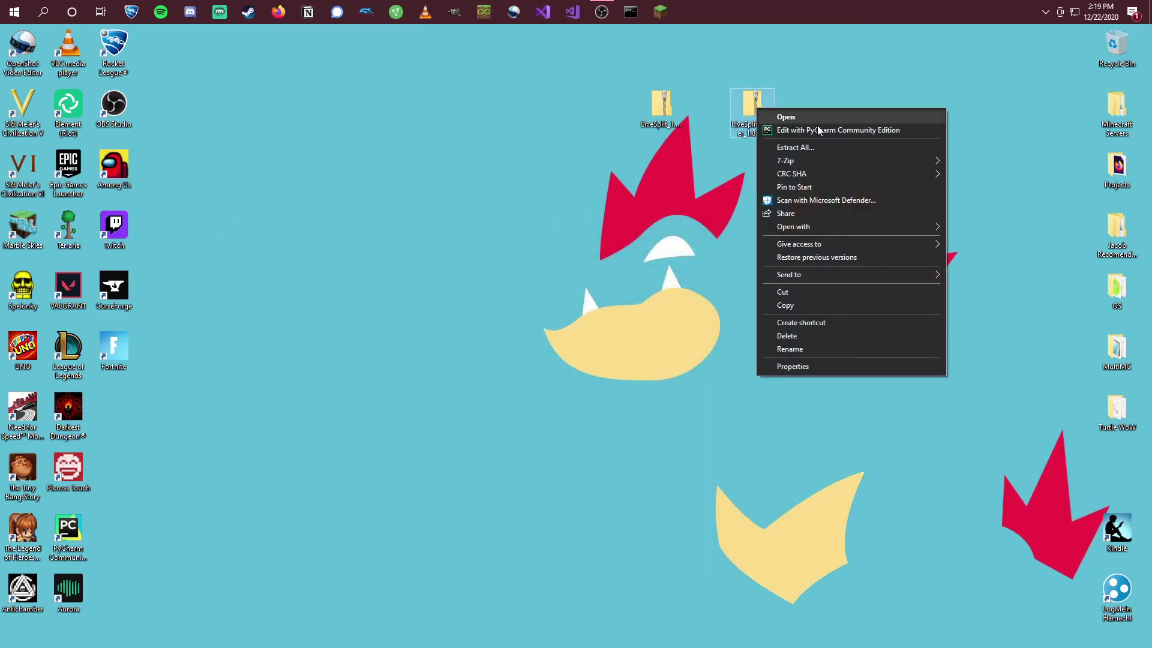
{"action": "mouse_move", "coordinate": [822, 158]}
{"action": "left_click", "coordinate": [618, 214]}
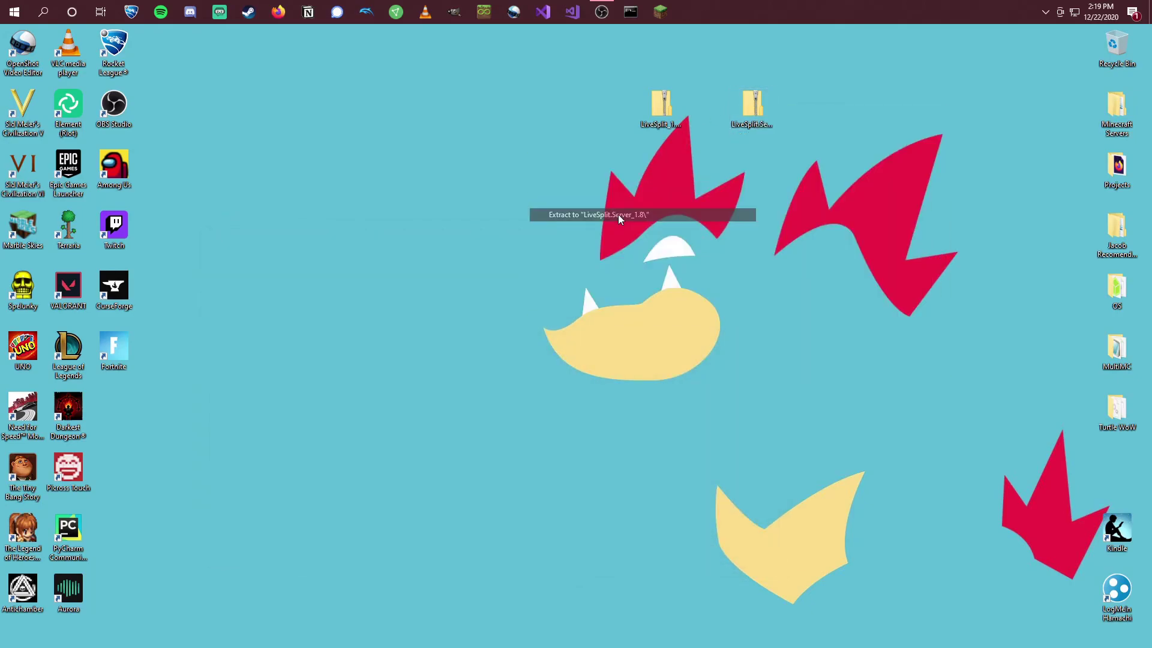
{"action": "left_click_drag", "start_coordinate": [117, 406], "coordinate": [752, 171]}
- Extract LiveSplit_1.8.15.zip with 7-Zip into its own folder and place that folder below the archive
{"action": "right_click", "coordinate": [650, 113]}
{"action": "mouse_move", "coordinate": [758, 162]}
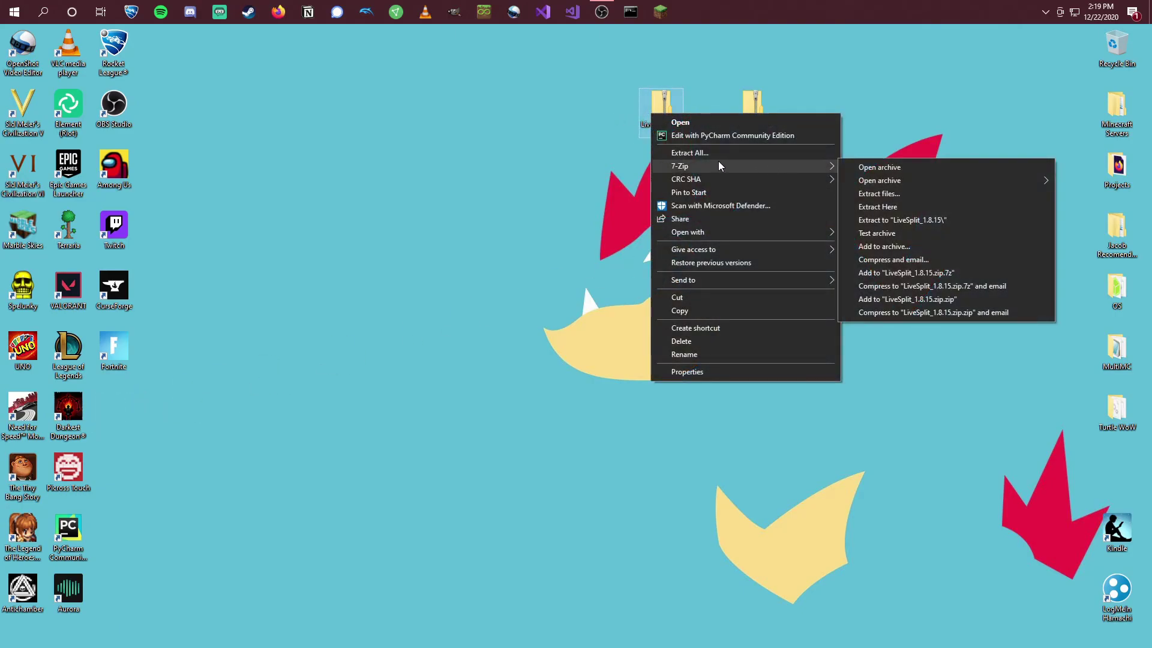
{"action": "left_click", "coordinate": [943, 221]}
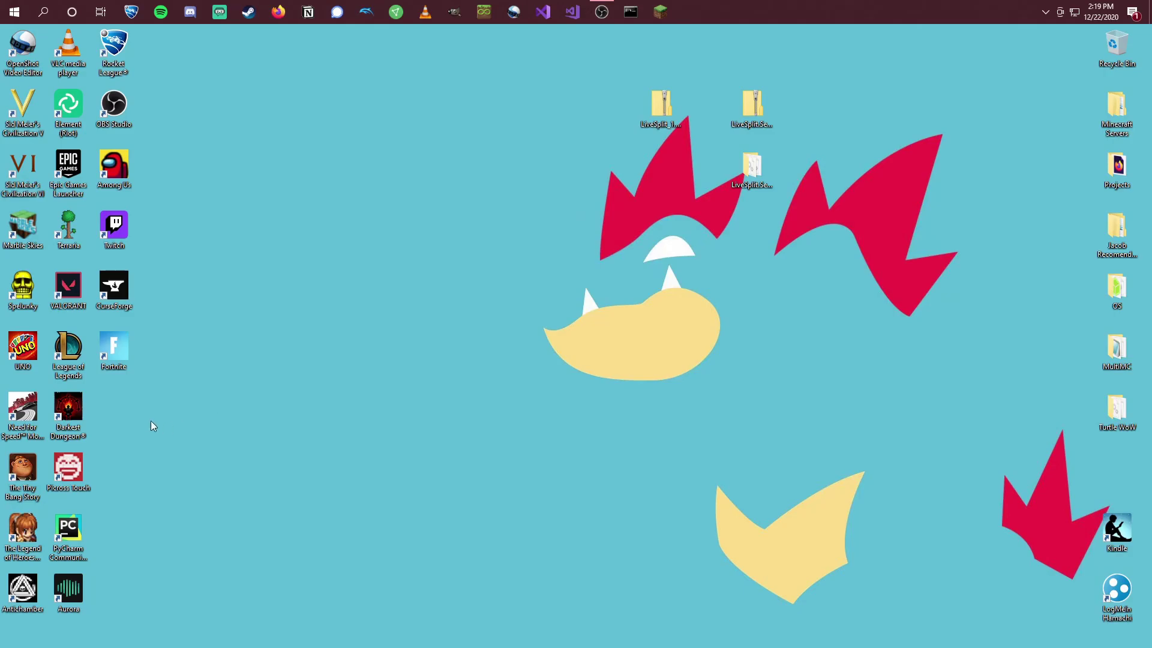
{"action": "left_click_drag", "start_coordinate": [113, 413], "coordinate": [662, 180]}
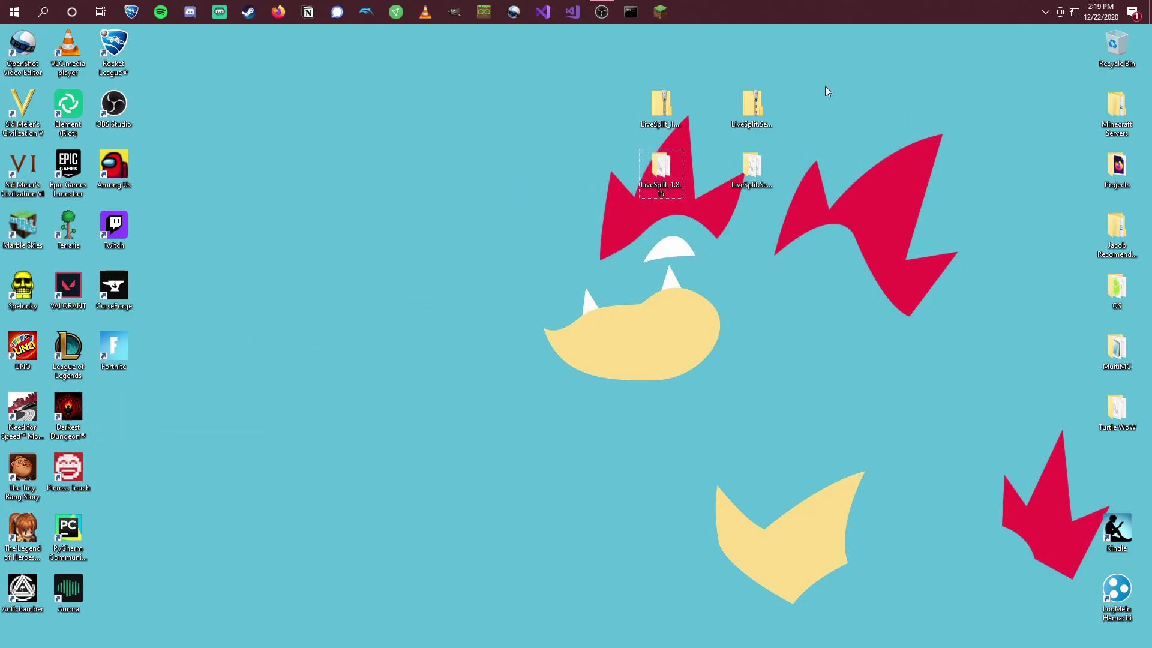
- Delete both LiveSplit zip archives from the desktop
{"action": "left_click_drag", "start_coordinate": [831, 84], "coordinate": [635, 127]}
{"action": "key", "text": "Delete"}
{"action": "key", "text": "Return"}
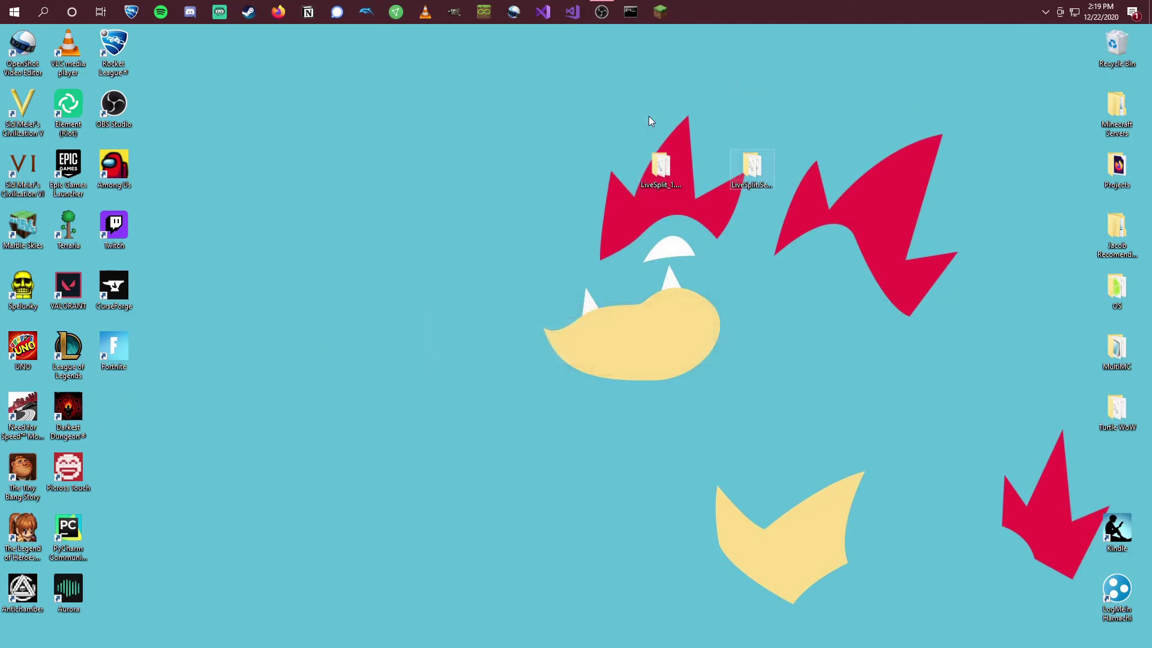
- Open the extracted LiveSplit.Server_1.8 folder and the Components folder of LiveSplit_1.8.15 in separate windows
{"action": "double_click", "coordinate": [660, 172]}
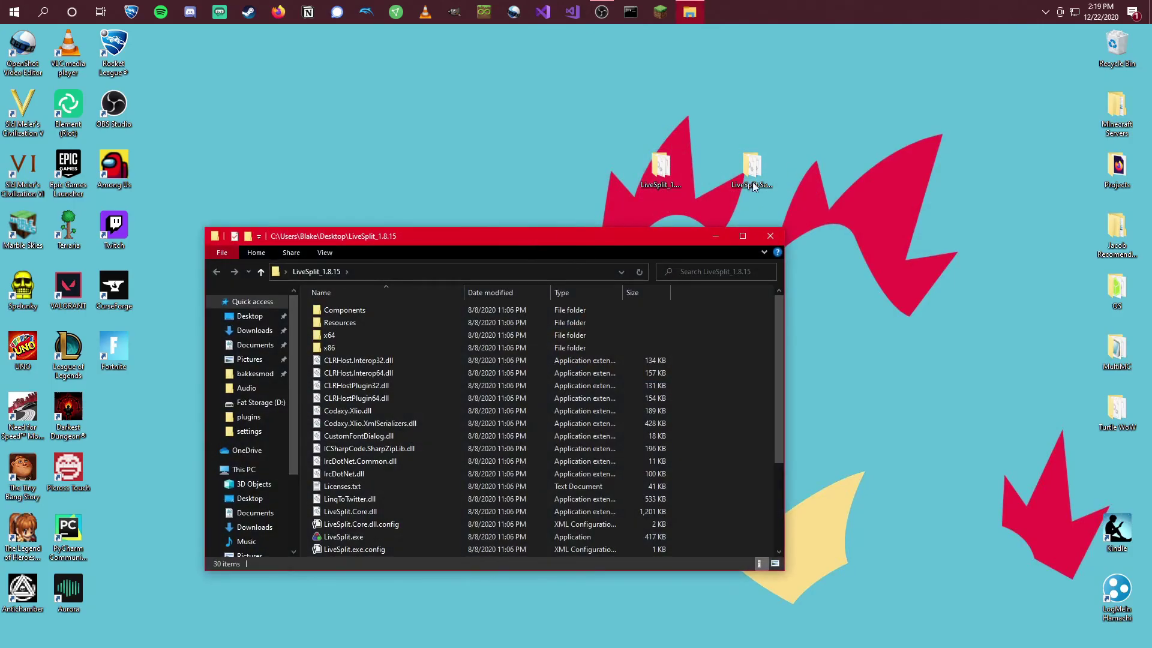
{"action": "double_click", "coordinate": [753, 173]}
{"action": "left_click_drag", "start_coordinate": [511, 252], "coordinate": [778, 256]}
{"action": "left_click_drag", "start_coordinate": [456, 238], "coordinate": [303, 177]}
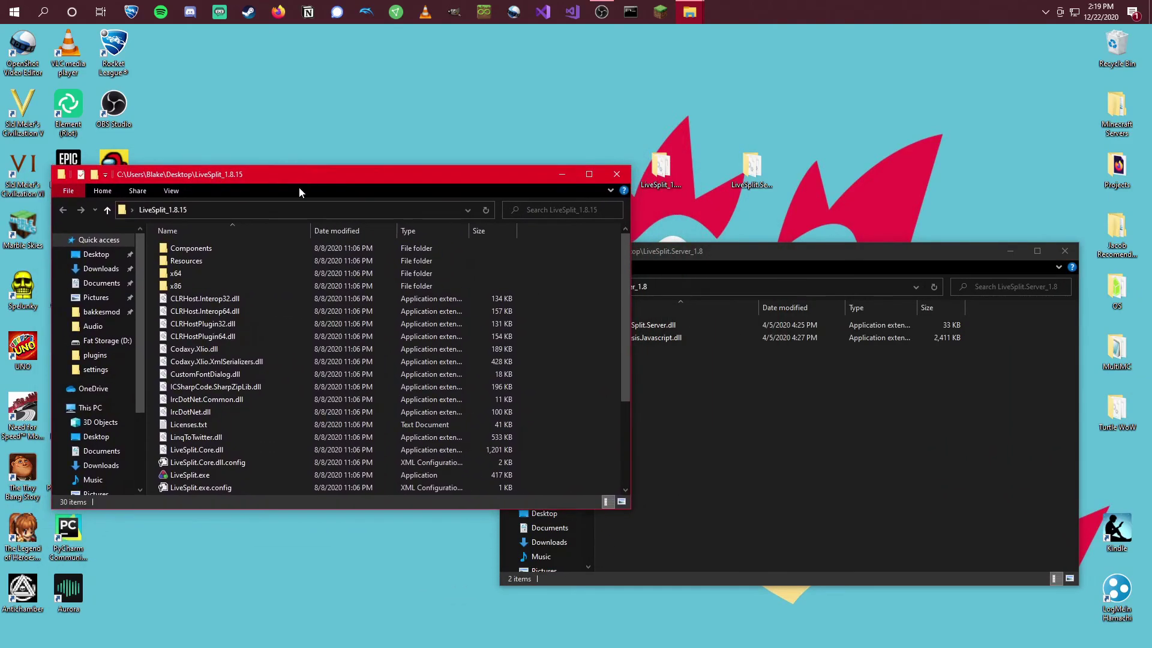
{"action": "double_click", "coordinate": [191, 249]}
- Move LiveSplit.Server.dll and Noesis.Javascript.dll into LiveSplit's Components folder and close the server folder window
{"action": "left_click", "coordinate": [779, 430]}
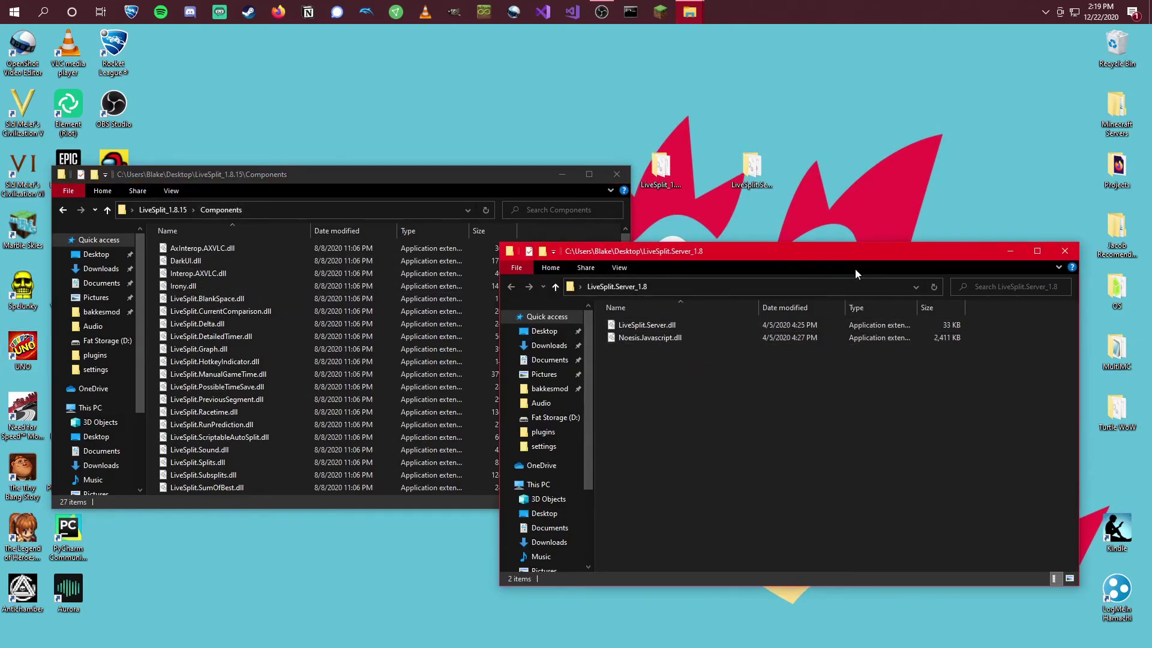
{"action": "left_click_drag", "start_coordinate": [795, 259], "coordinate": [895, 278]}
{"action": "left_click_drag", "start_coordinate": [766, 422], "coordinate": [528, 336]}
{"action": "left_click_drag", "start_coordinate": [1068, 275], "coordinate": [736, 290]}
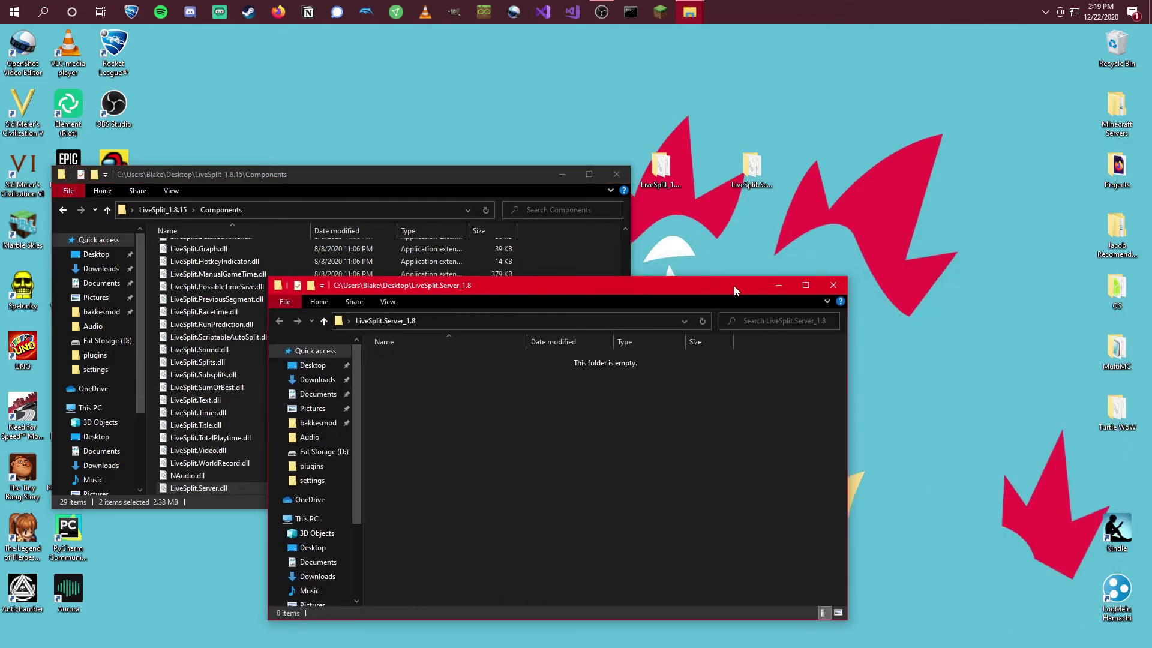
{"action": "left_click", "coordinate": [833, 285]}
- Delete the emptied LiveSplit.Server_1.8 folder from the desktop
{"action": "left_click", "coordinate": [751, 168]}
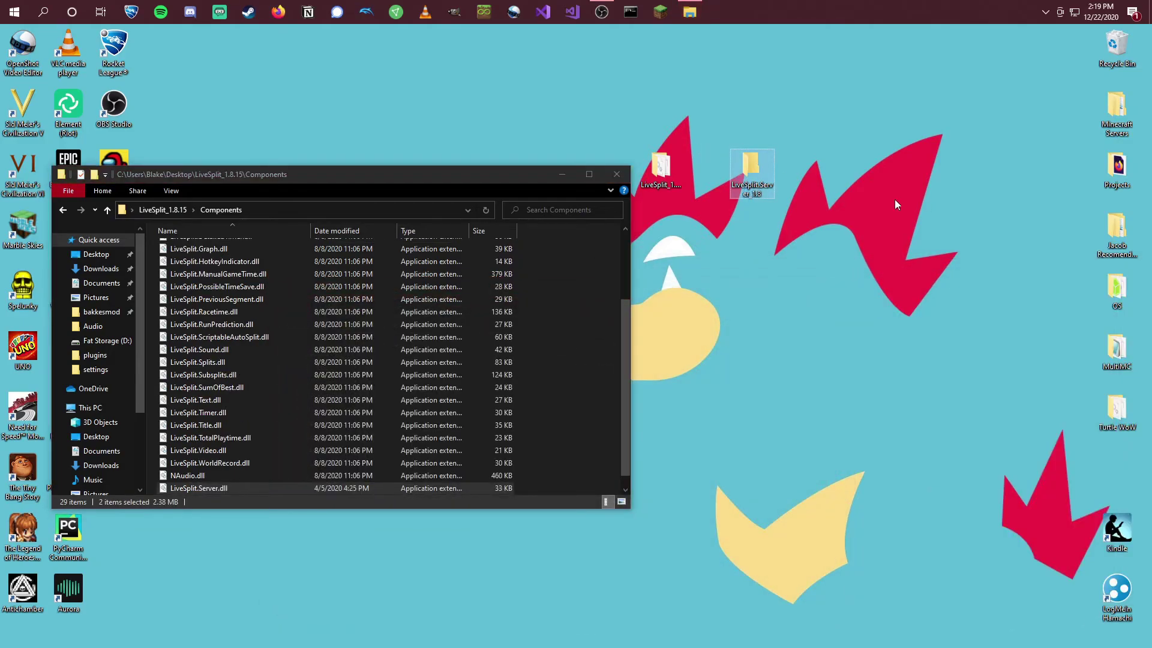
{"action": "key", "text": "Delete"}
{"action": "key", "text": "Return"}
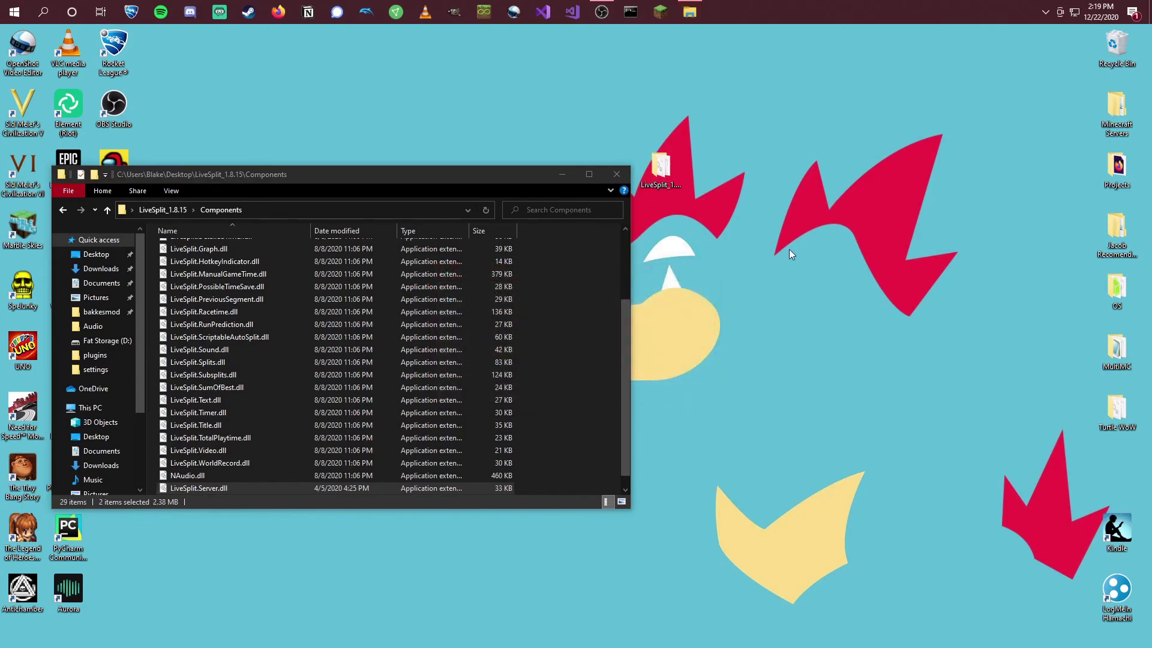
- Launch LiveSplit.exe from the LiveSplit_1.8.15 folder, close the folder window and move the timer away from the desktop icons
{"action": "left_click", "coordinate": [165, 210]}
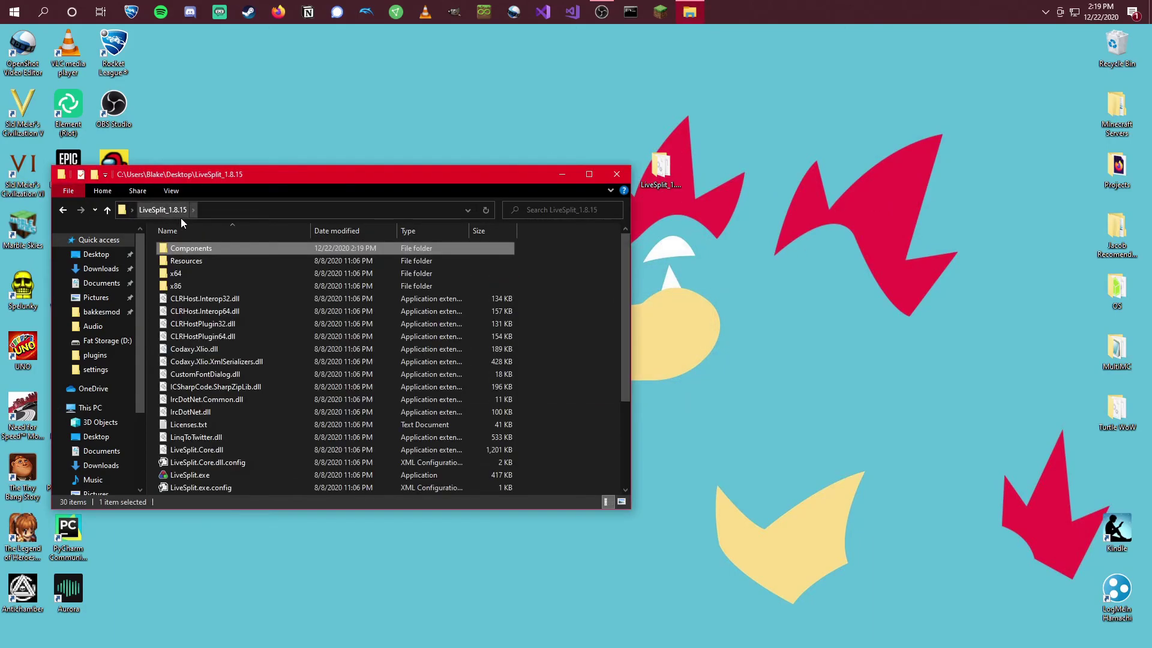
{"action": "scroll", "coordinate": [276, 295], "scroll_direction": "down", "scroll_amount": 3}
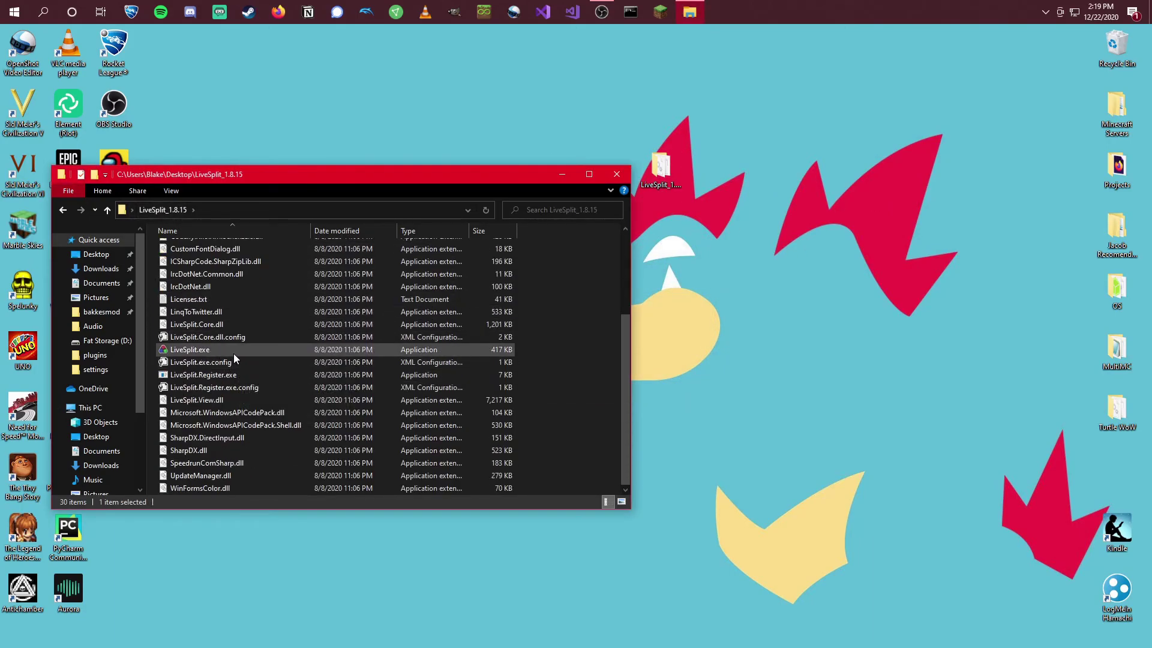
{"action": "left_click", "coordinate": [234, 352]}
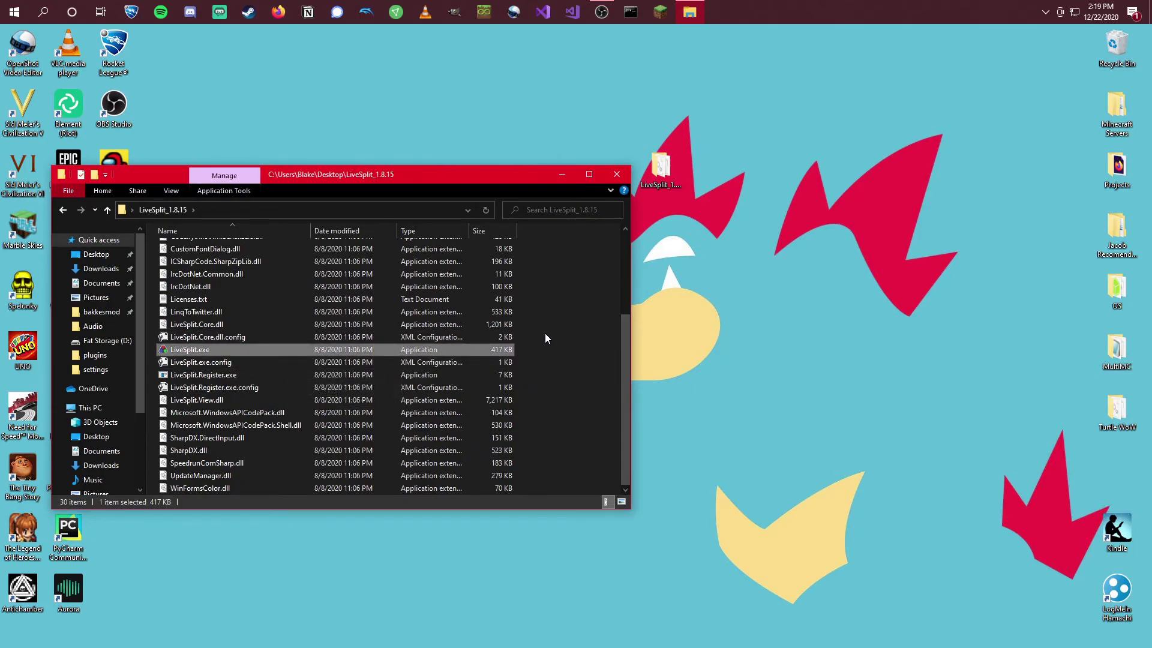
{"action": "key", "text": "Return"}
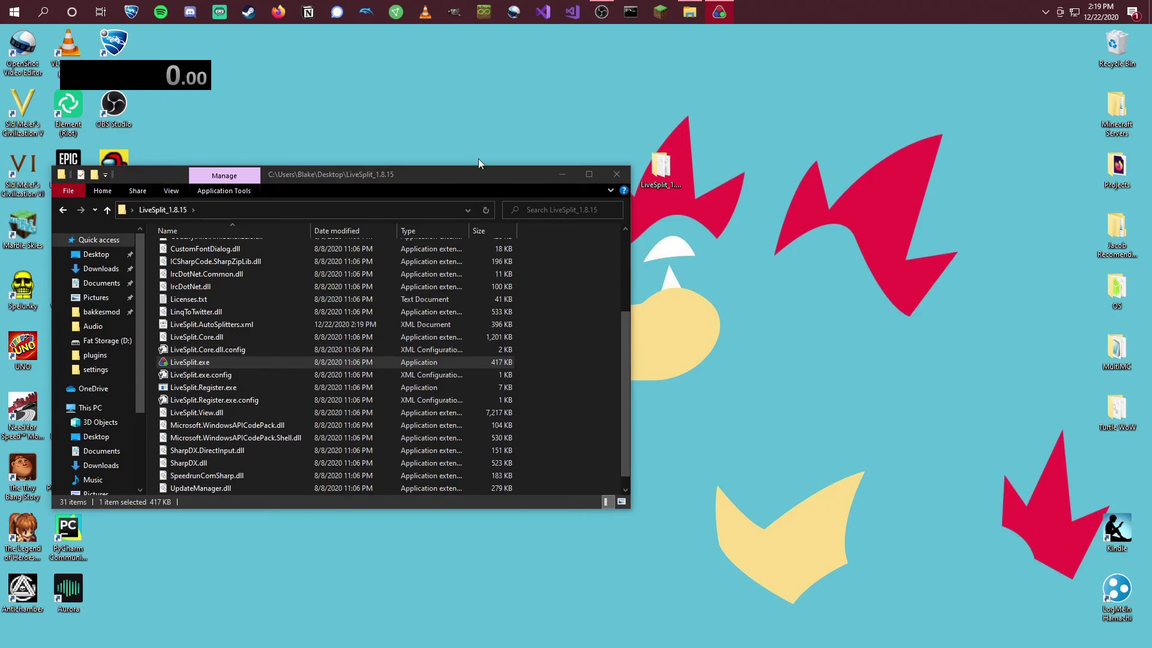
{"action": "left_click", "coordinate": [622, 175]}
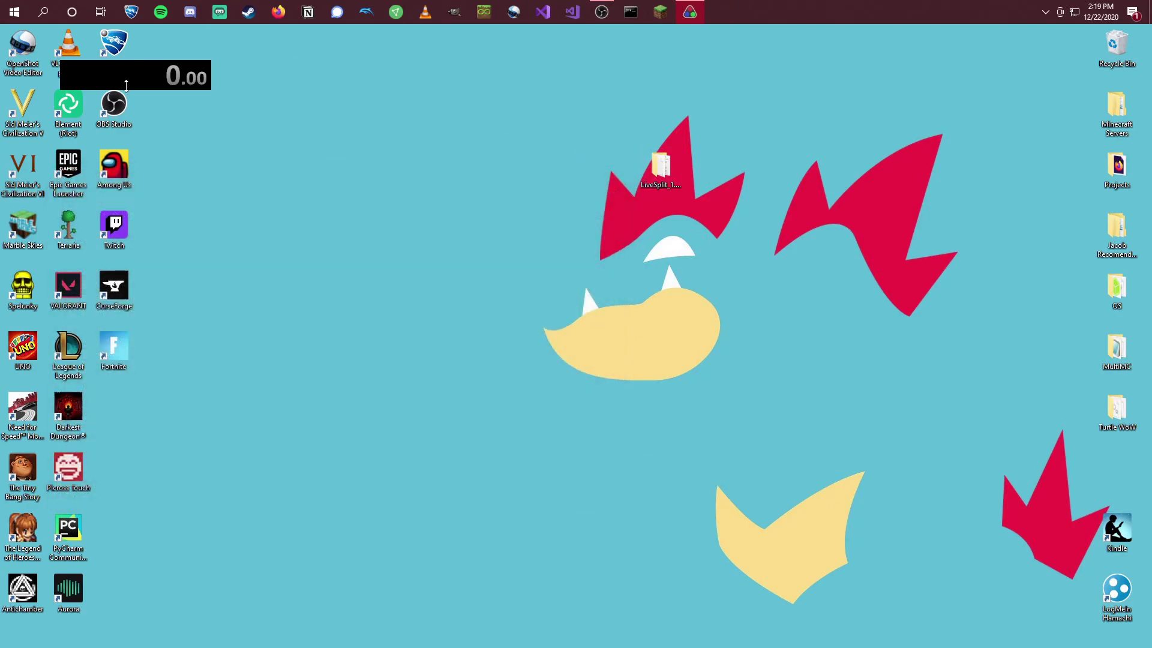
{"action": "left_click_drag", "start_coordinate": [126, 85], "coordinate": [370, 241]}
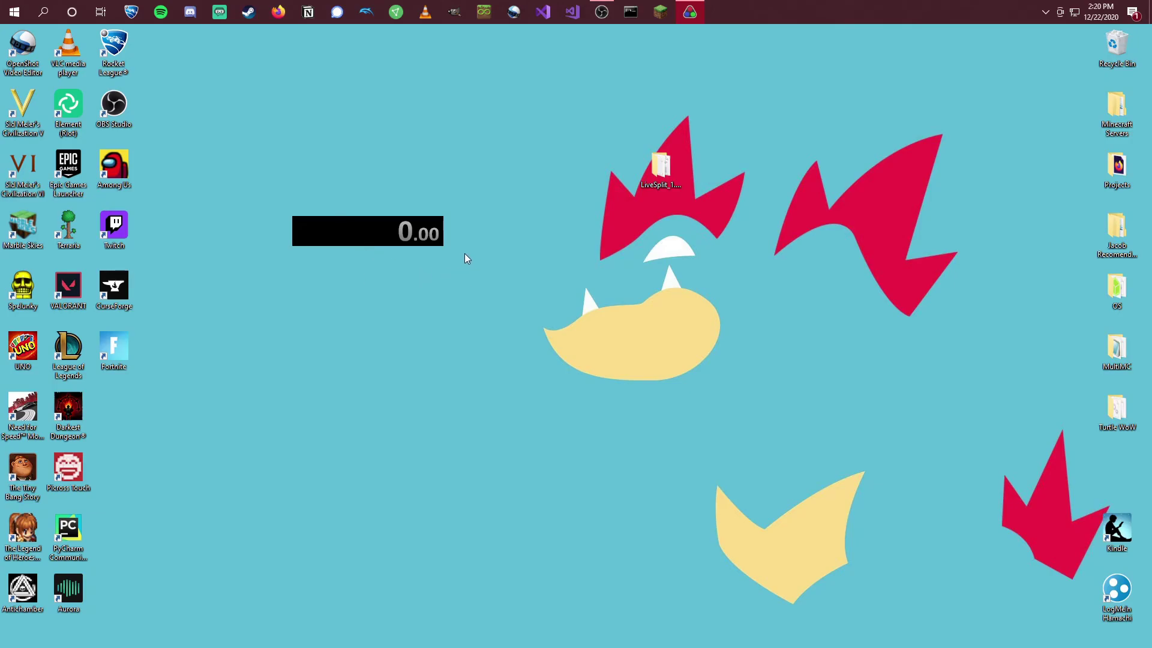
- Open the timer's layout for editing and add the LiveSplit Server control component
{"action": "right_click", "coordinate": [346, 233]}
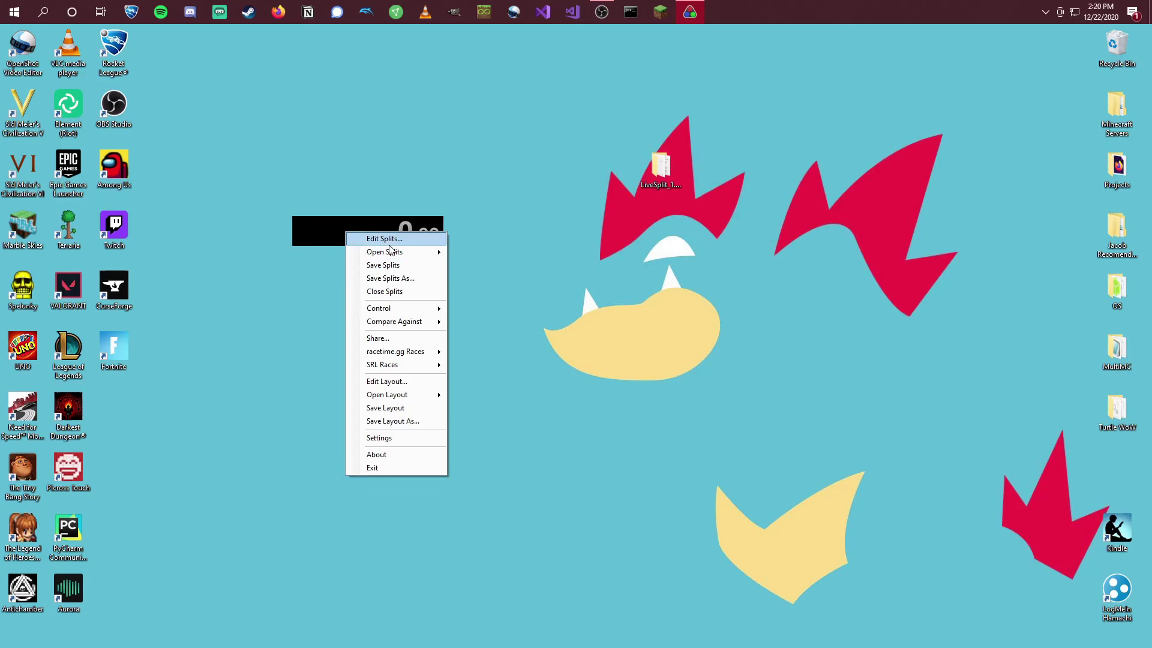
{"action": "left_click", "coordinate": [387, 381]}
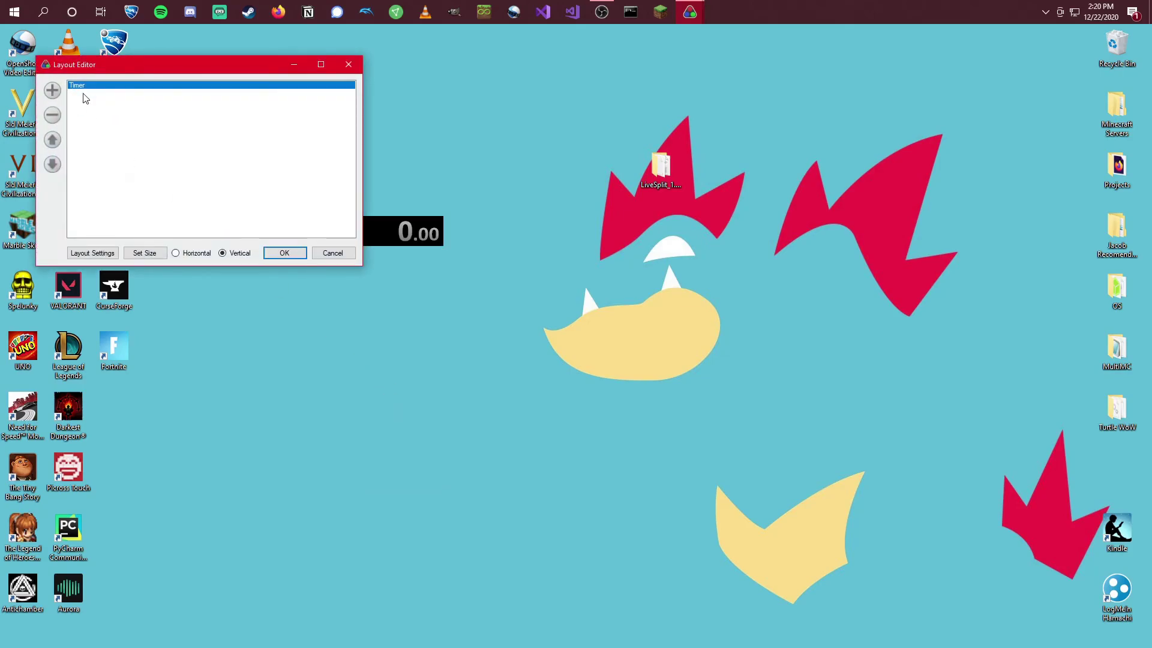
{"action": "left_click", "coordinate": [50, 90]}
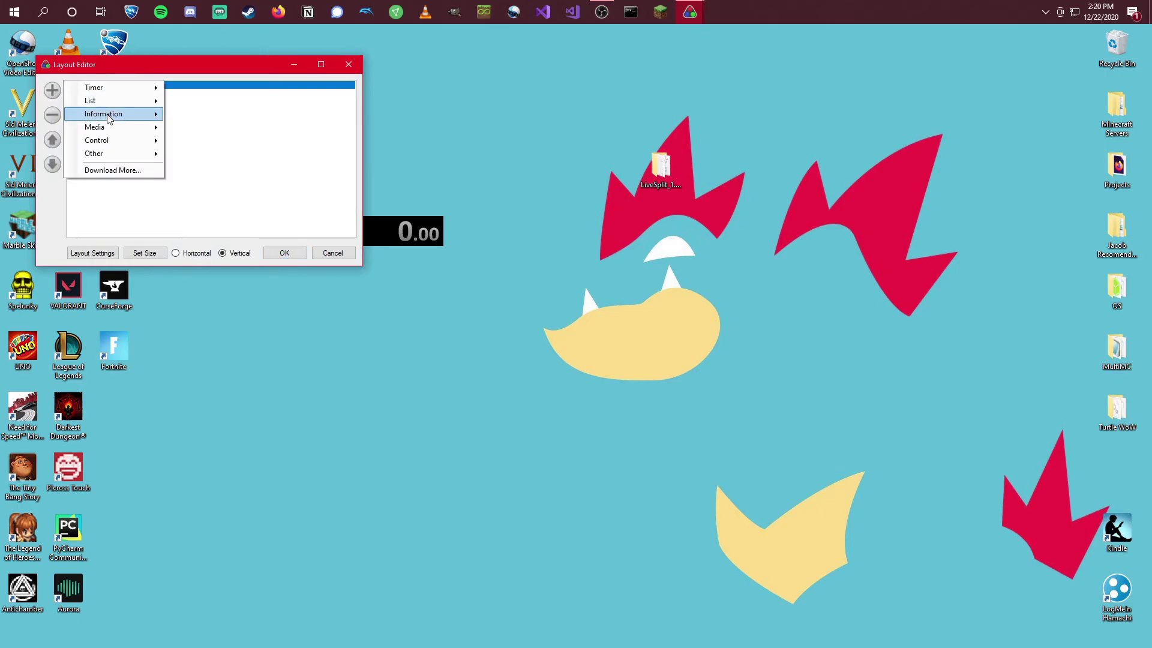
{"action": "mouse_move", "coordinate": [100, 143]}
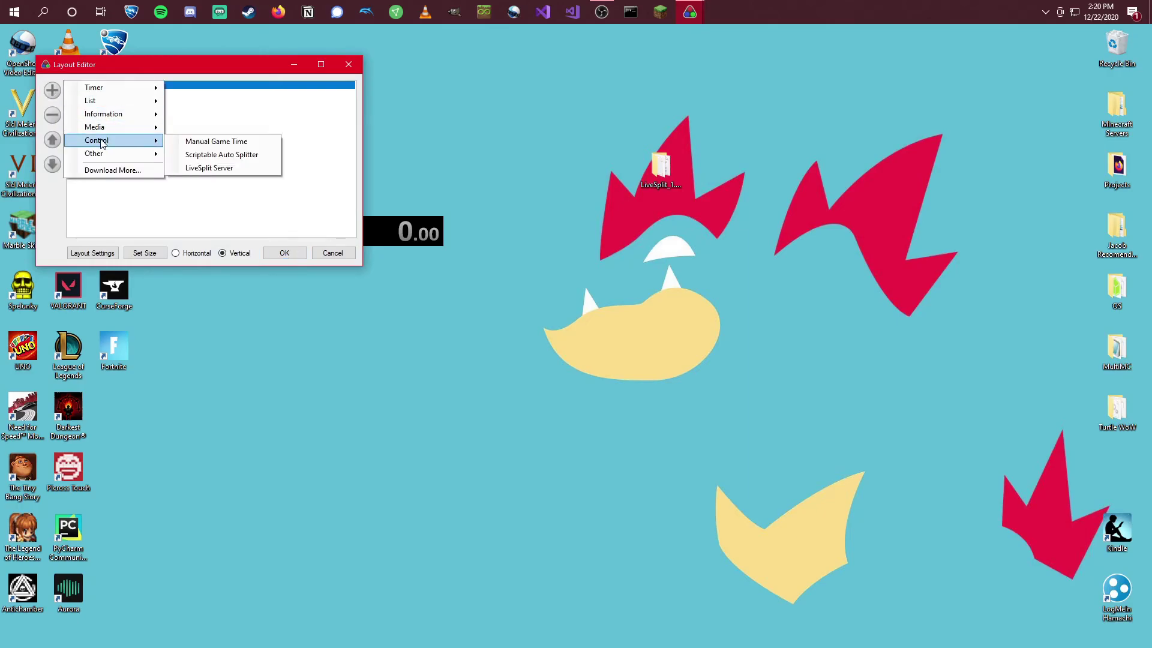
{"action": "left_click", "coordinate": [226, 170]}
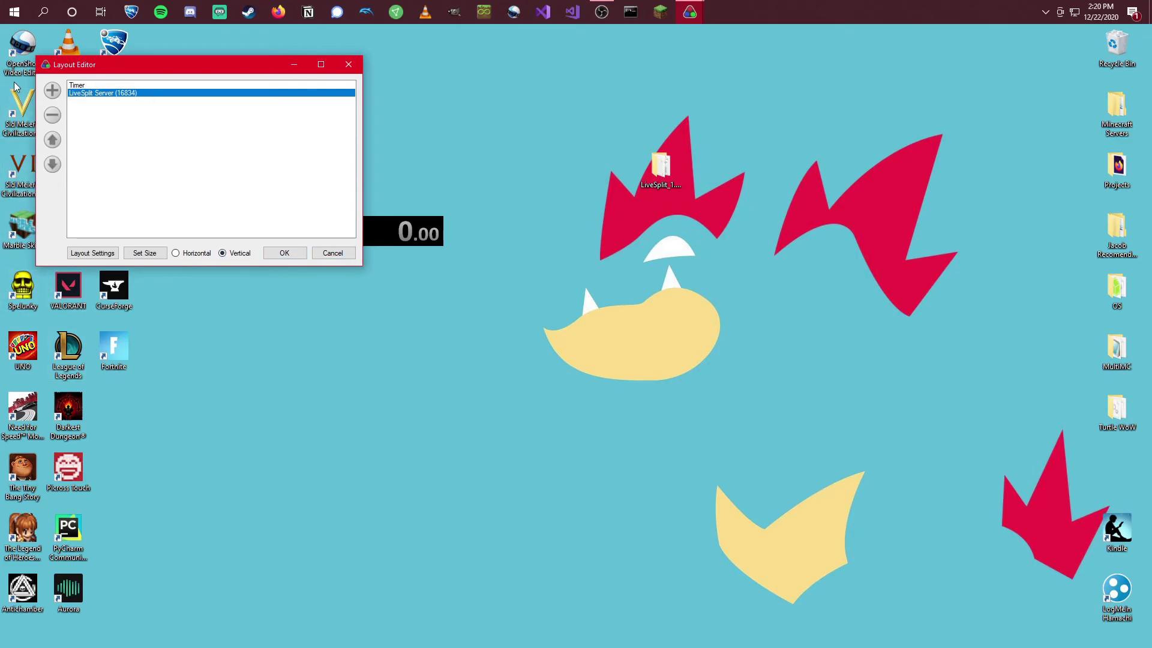
- Add a Splits list component, place it above the Timer and accept the layout
{"action": "left_click", "coordinate": [52, 90]}
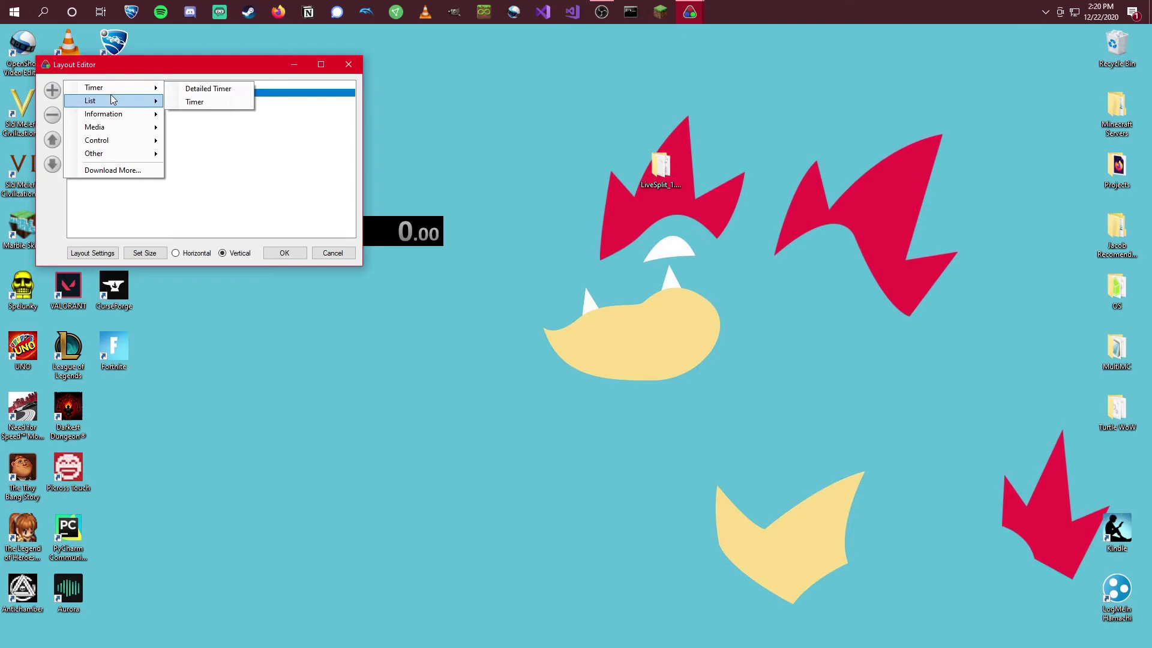
{"action": "mouse_move", "coordinate": [111, 100]}
{"action": "left_click", "coordinate": [194, 101]}
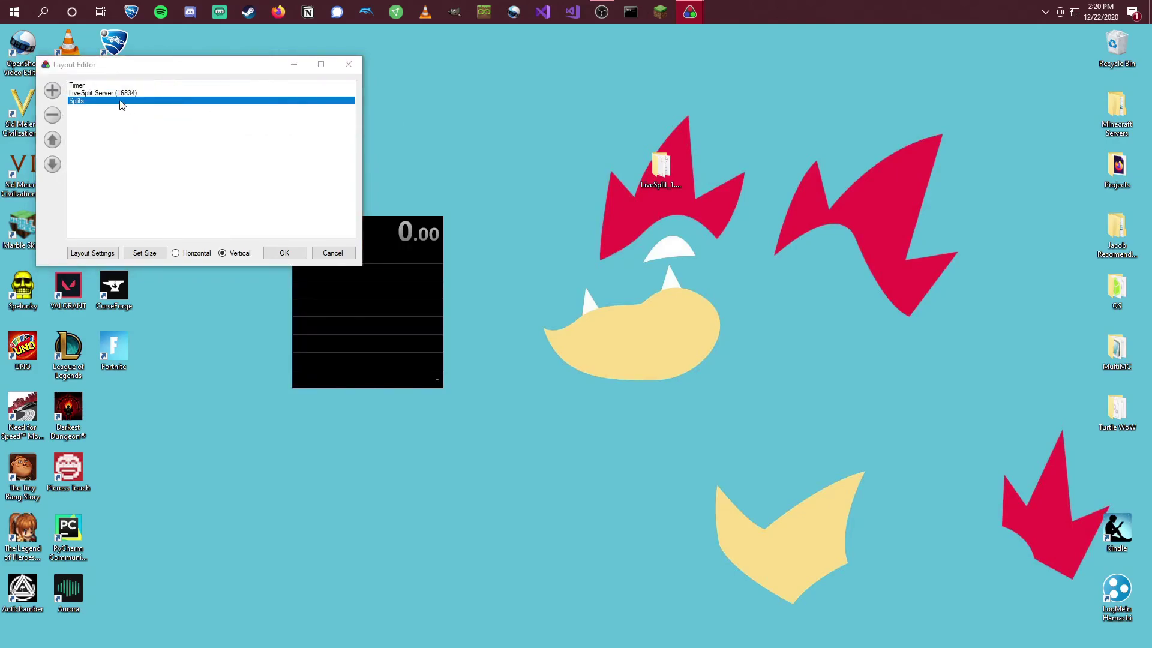
{"action": "left_click_drag", "start_coordinate": [122, 104], "coordinate": [110, 88]}
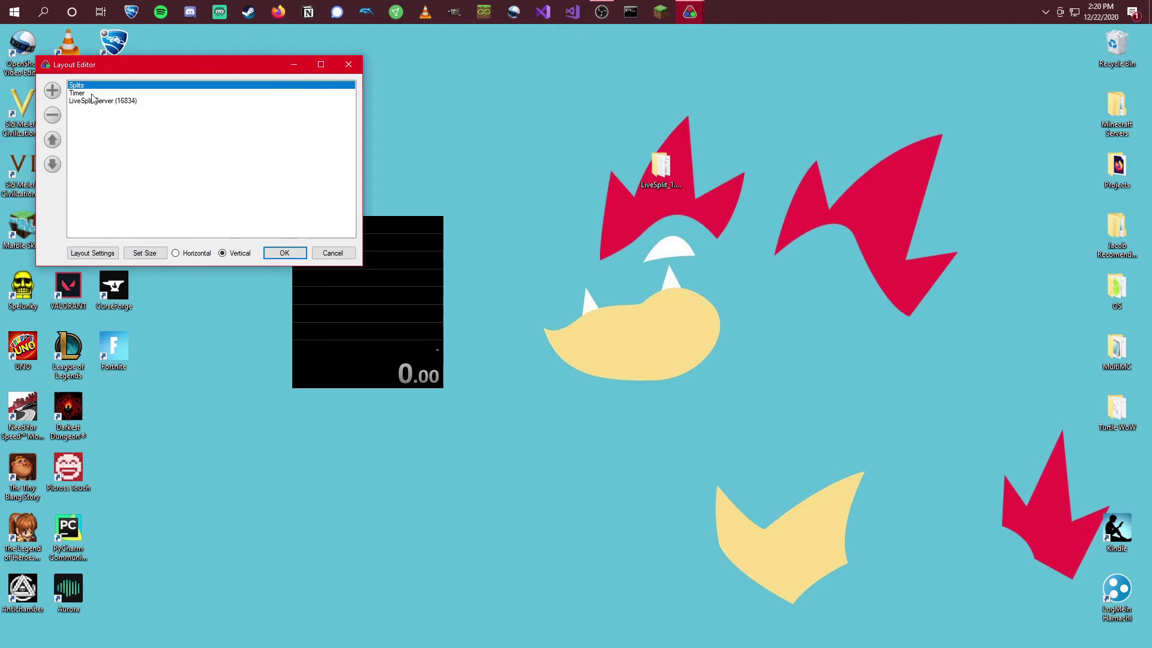
{"action": "left_click", "coordinate": [284, 252]}
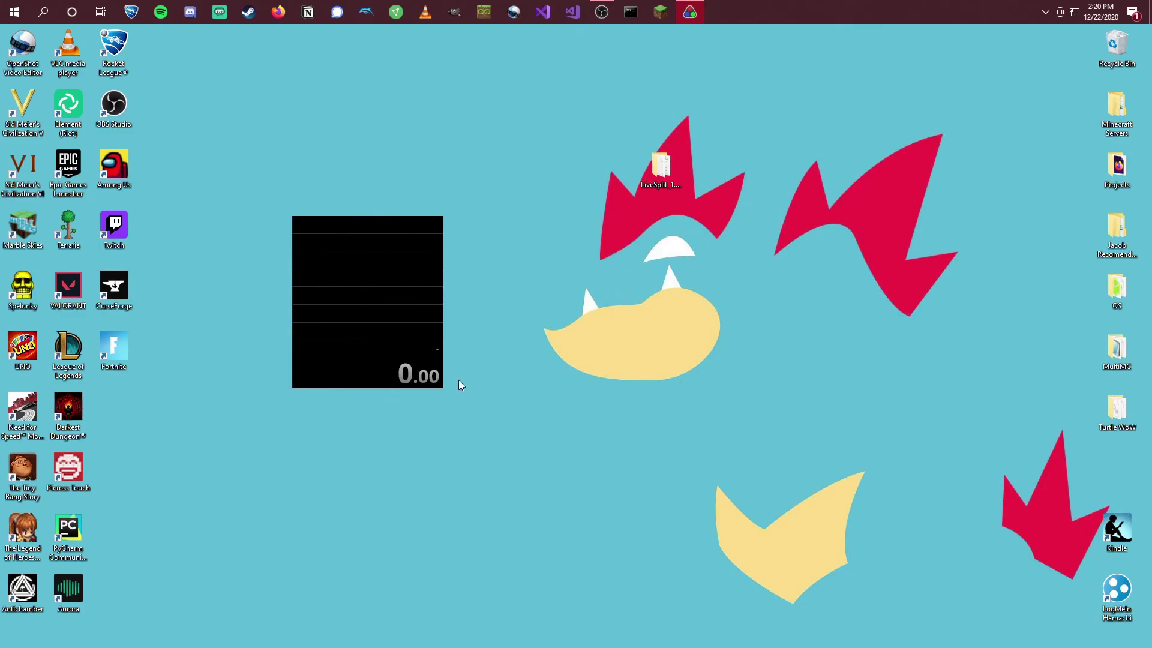
- Open the splits for editing and fill in thirteen segments, from Starting Slaloms, Funnel and Sandwiches through to Palm Tunnel and Smol Bois
{"action": "right_click", "coordinate": [343, 377]}
{"action": "left_click", "coordinate": [372, 382]}
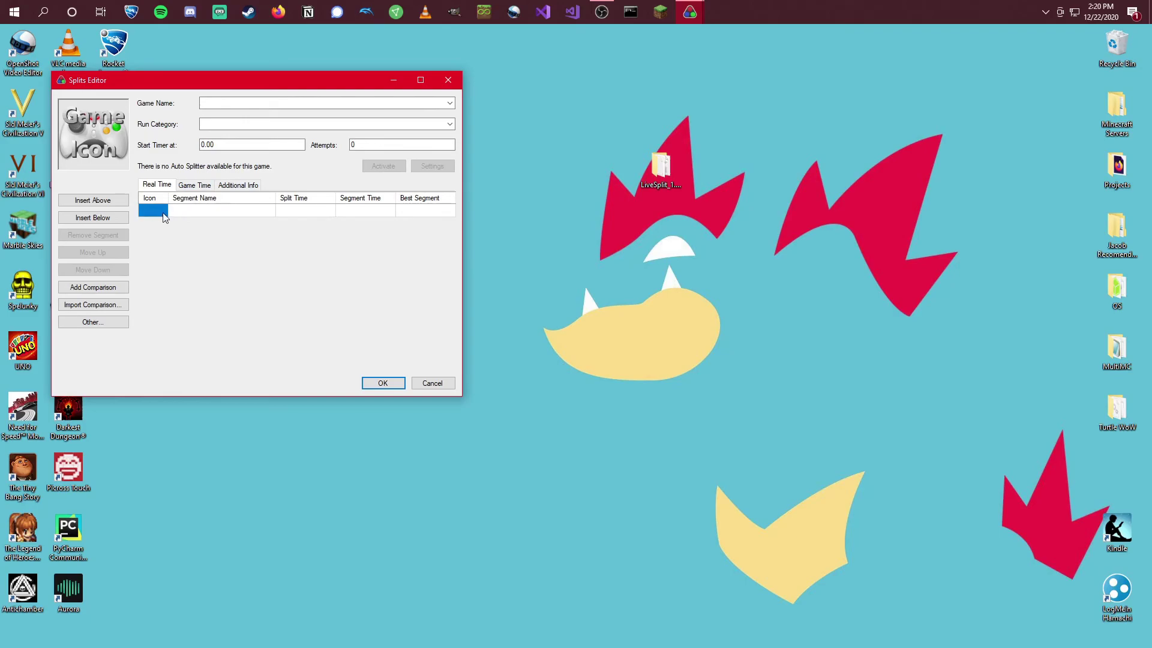
{"action": "left_click", "coordinate": [211, 217]}
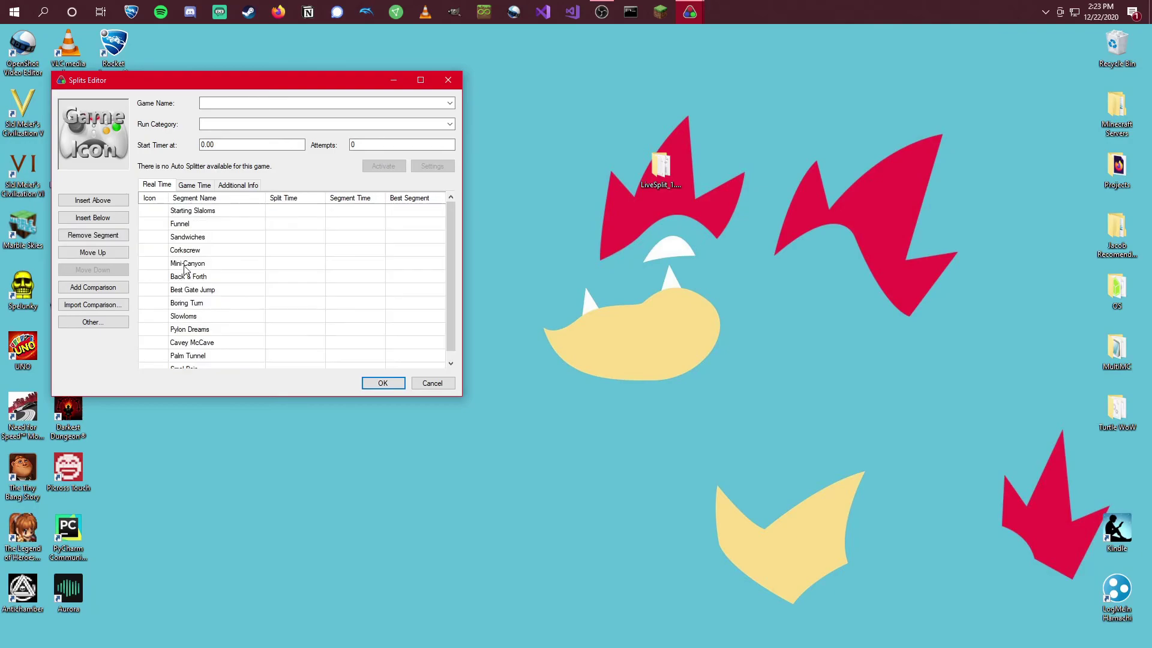
{"action": "scroll", "coordinate": [250, 299], "scroll_direction": "down", "scroll_amount": 1}
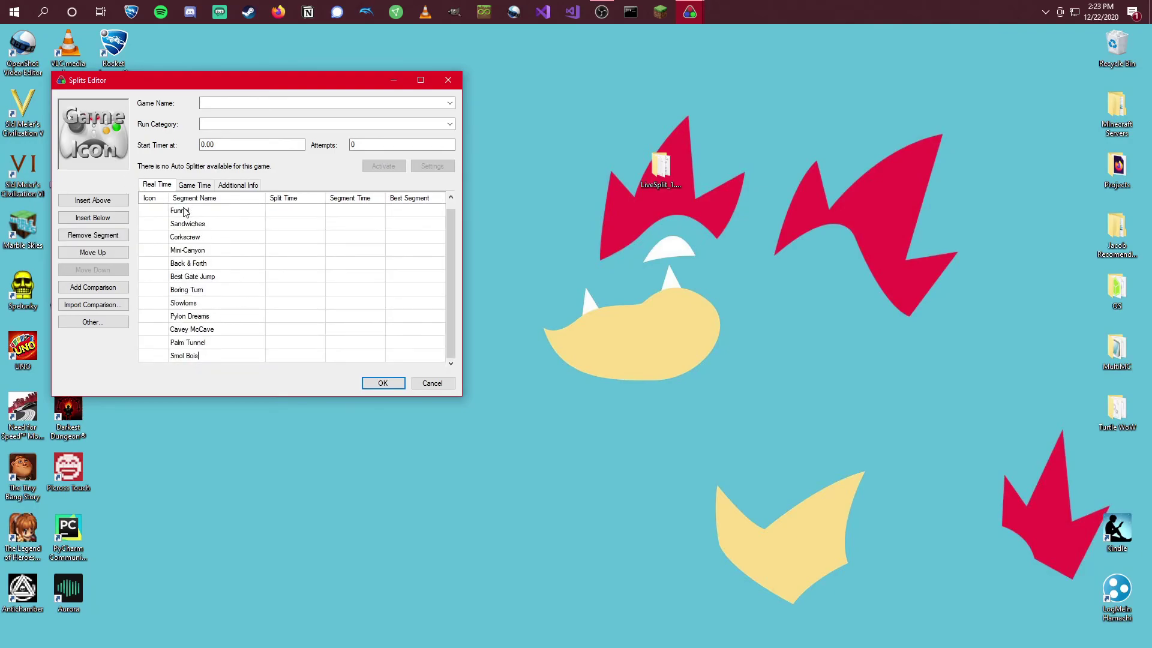
{"action": "scroll", "coordinate": [185, 214], "scroll_direction": "up", "scroll_amount": 1}
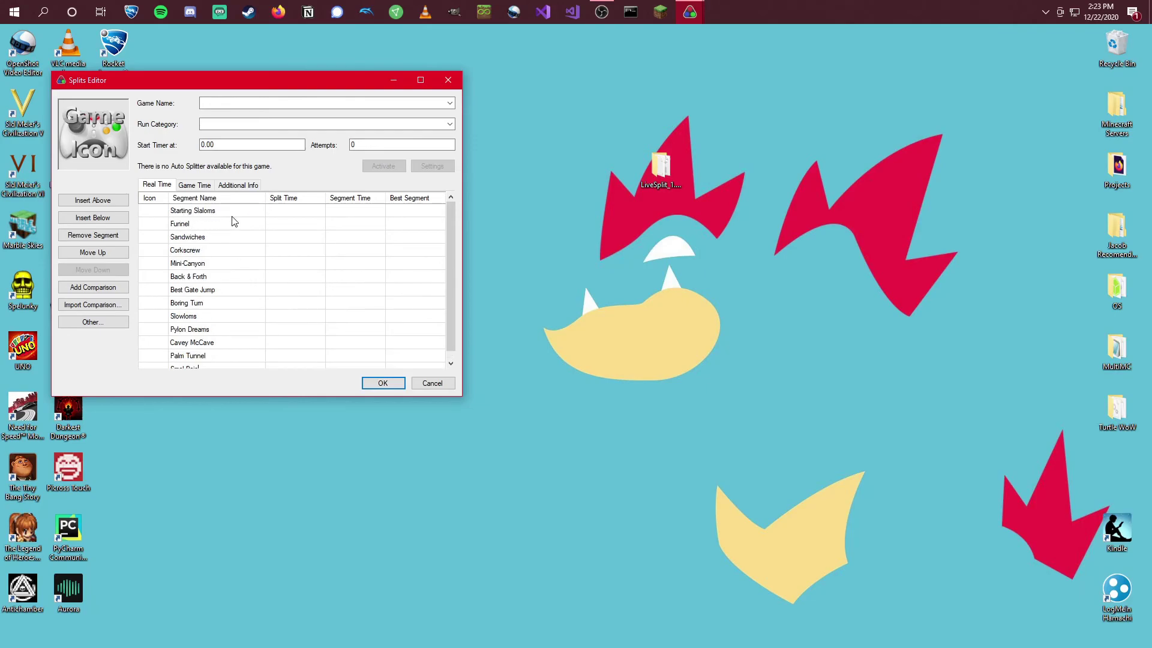
{"action": "scroll", "coordinate": [210, 237], "scroll_direction": "down", "scroll_amount": 1}
{"action": "scroll", "coordinate": [216, 245], "scroll_direction": "up", "scroll_amount": 1}
- Set the game name of the splits to "Panic's Air Race" and accept the splits
{"action": "left_click", "coordinate": [265, 104]}
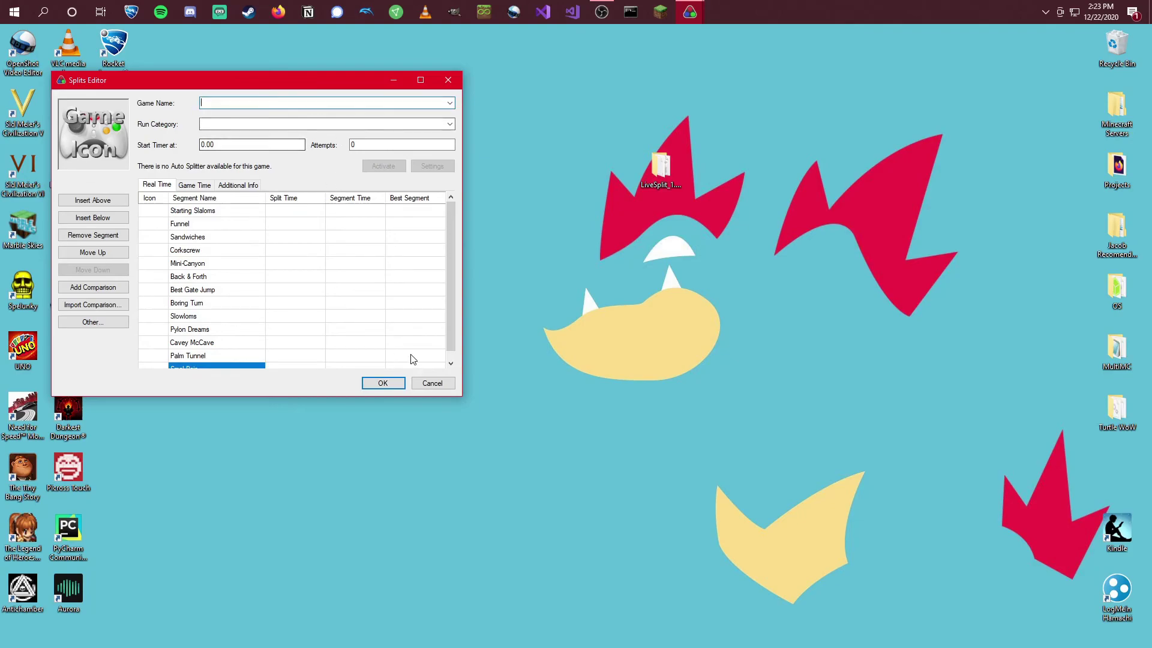
{"action": "type", "text": "Panic's Air Race"}
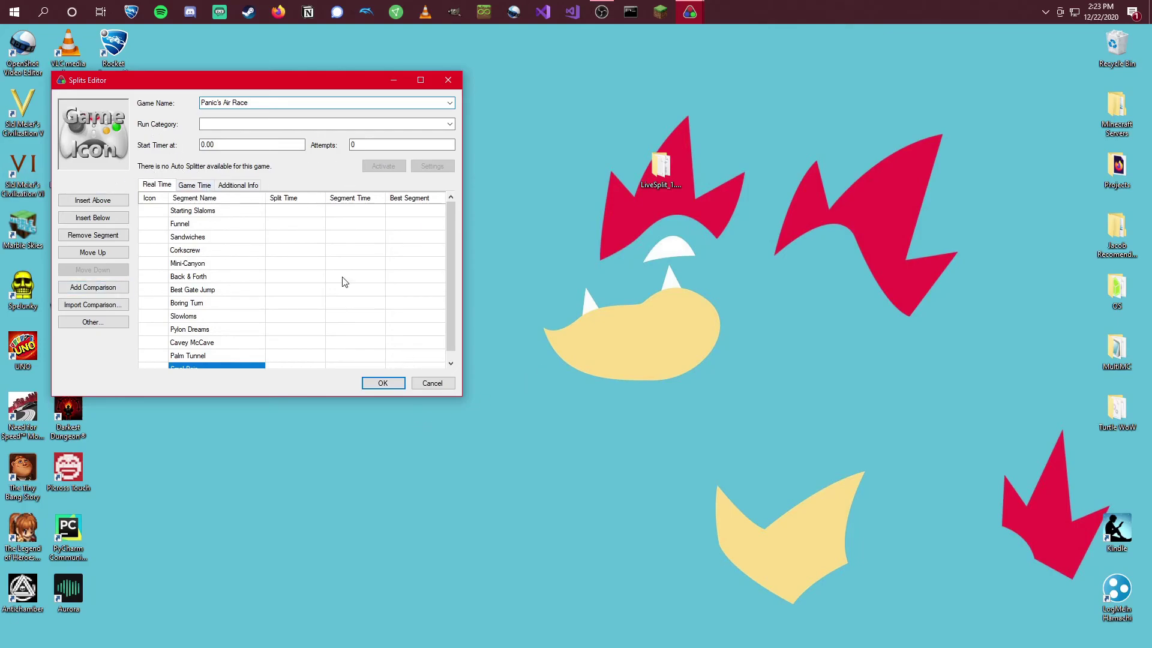
{"action": "left_click", "coordinate": [383, 383]}
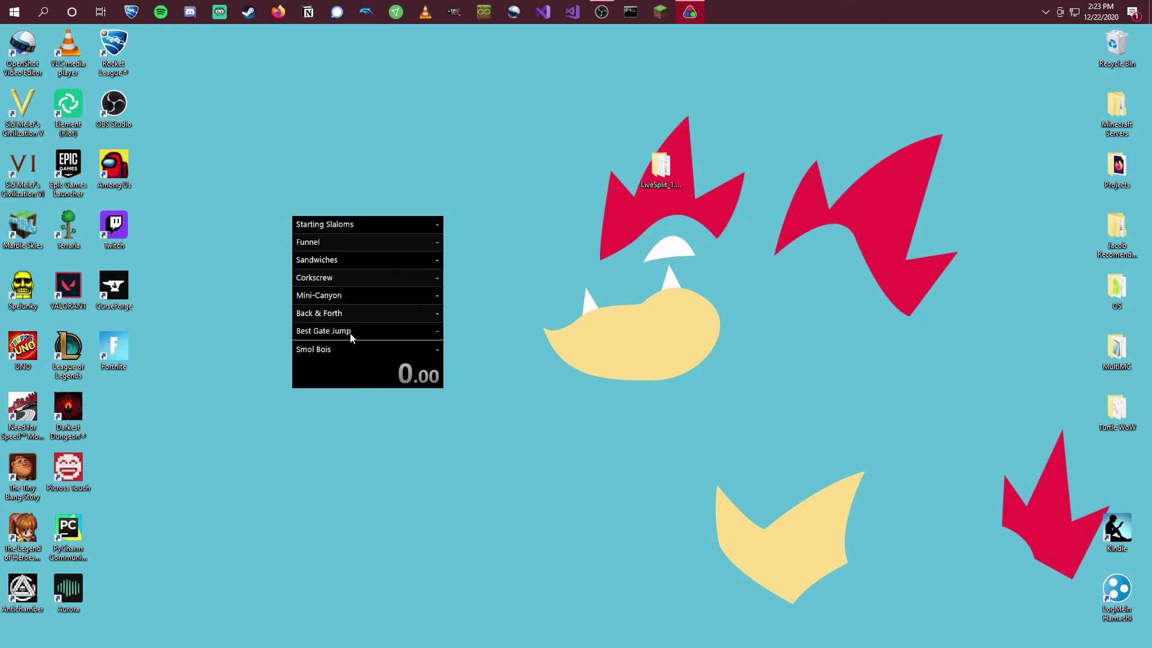
- Open the layout's settings for the Splits component and set the total number of splits to 13
{"action": "right_click", "coordinate": [344, 355]}
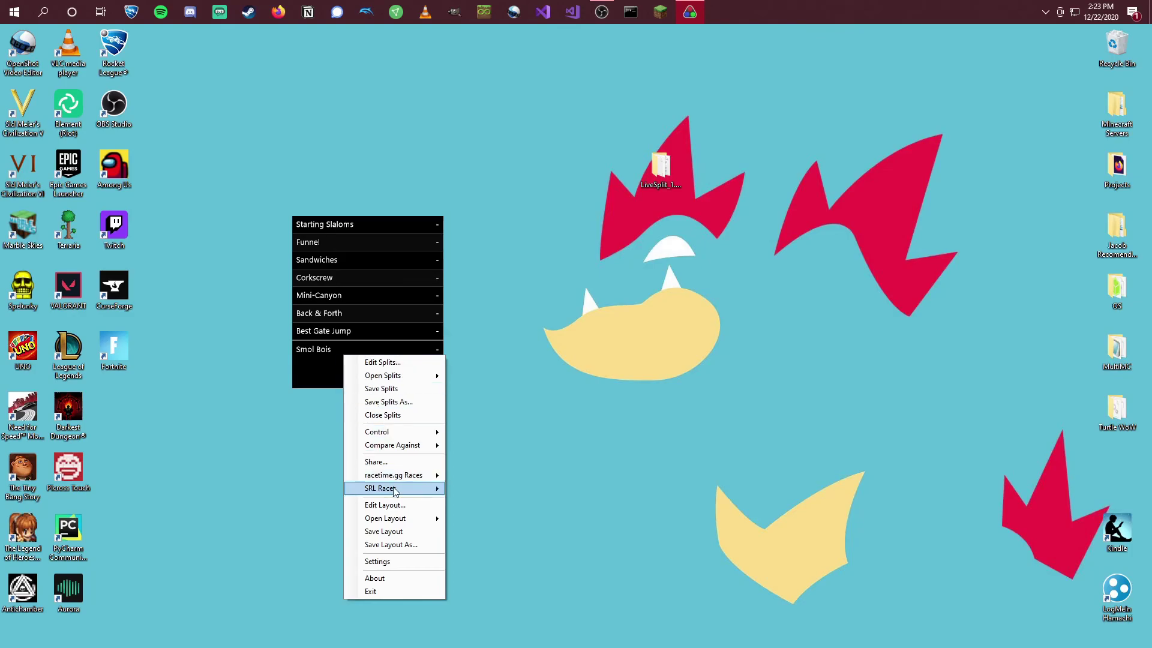
{"action": "left_click", "coordinate": [395, 507]}
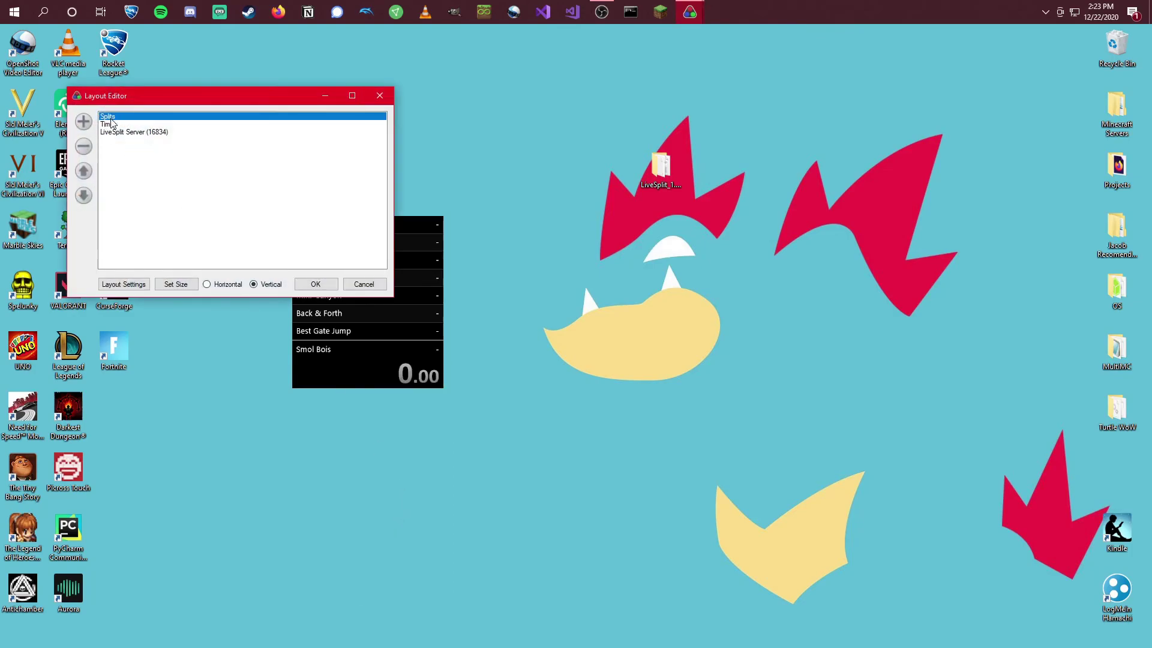
{"action": "double_click", "coordinate": [119, 124]}
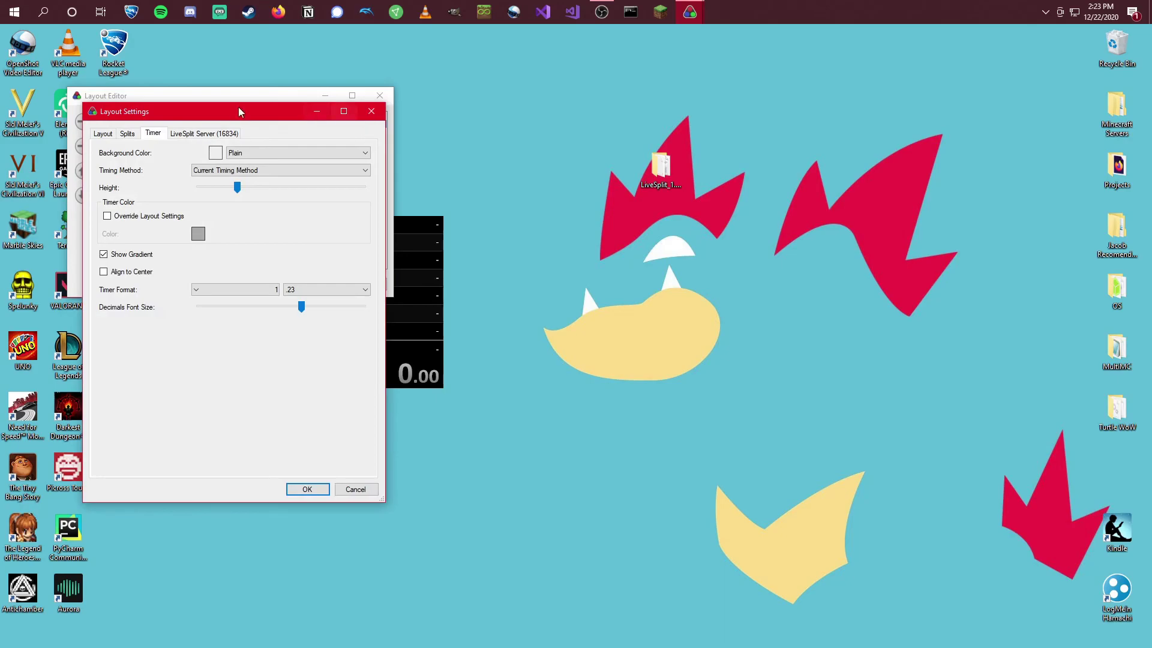
{"action": "left_click", "coordinate": [127, 134]}
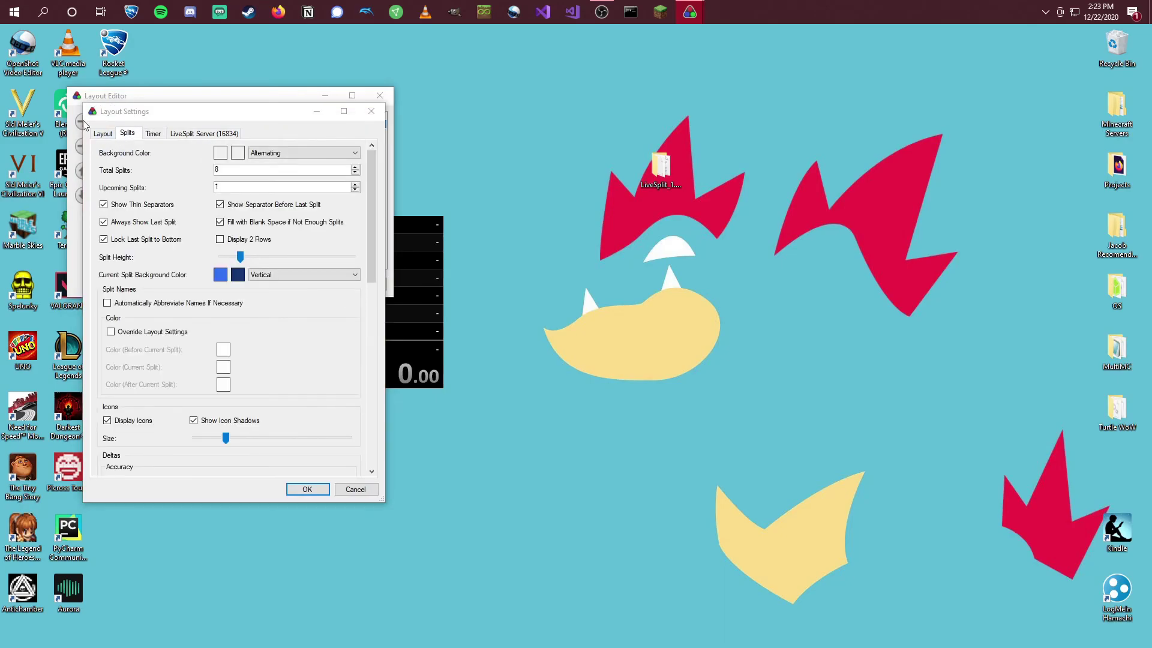
{"action": "left_click", "coordinate": [284, 170]}
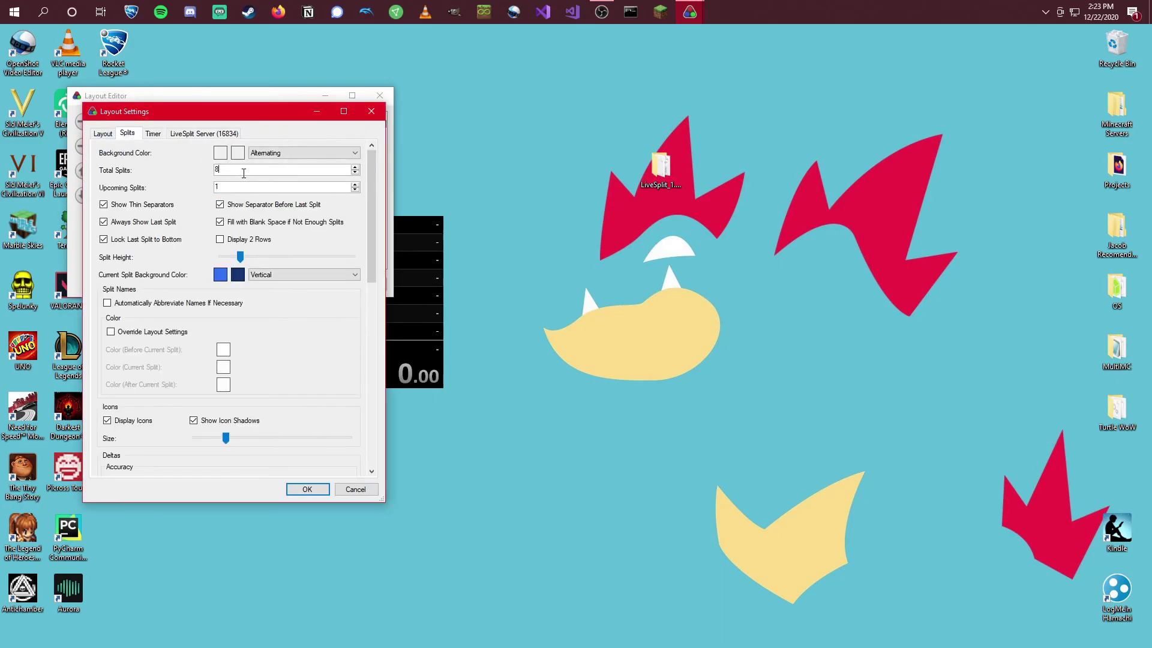
{"action": "type", "text": "13"}
- Set the accuracy of both the deltas and the split times to hundredths in the Splits settings
{"action": "scroll", "coordinate": [187, 196], "scroll_direction": "down", "scroll_amount": 3}
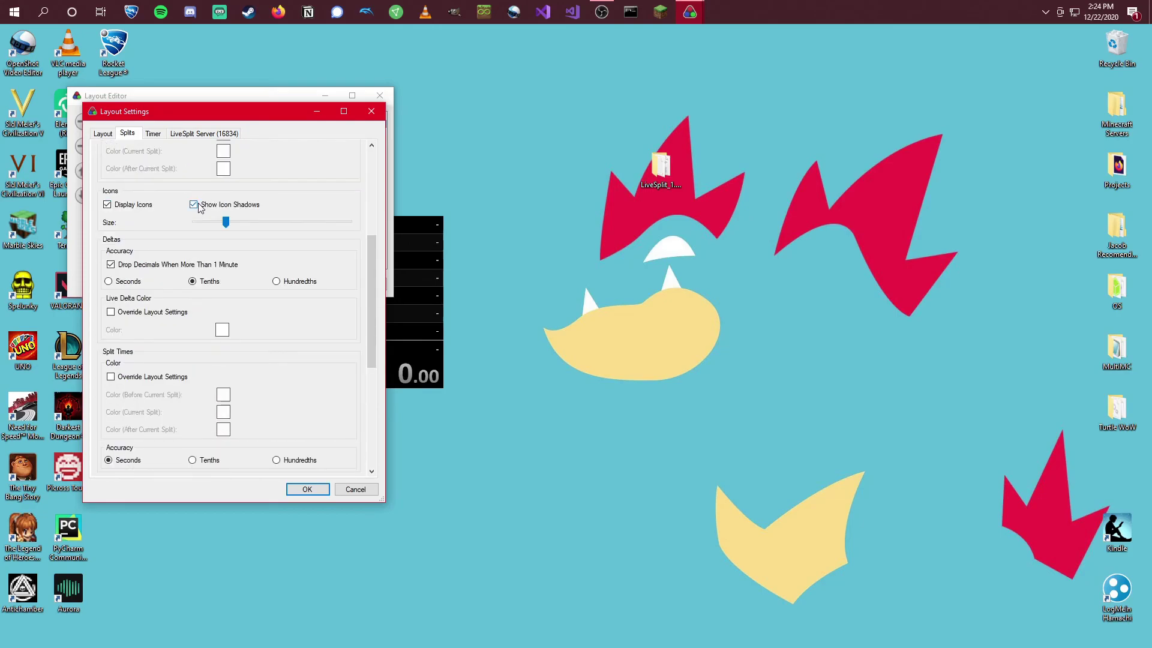
{"action": "left_click", "coordinate": [276, 281]}
{"action": "scroll", "coordinate": [251, 276], "scroll_direction": "down", "scroll_amount": 3}
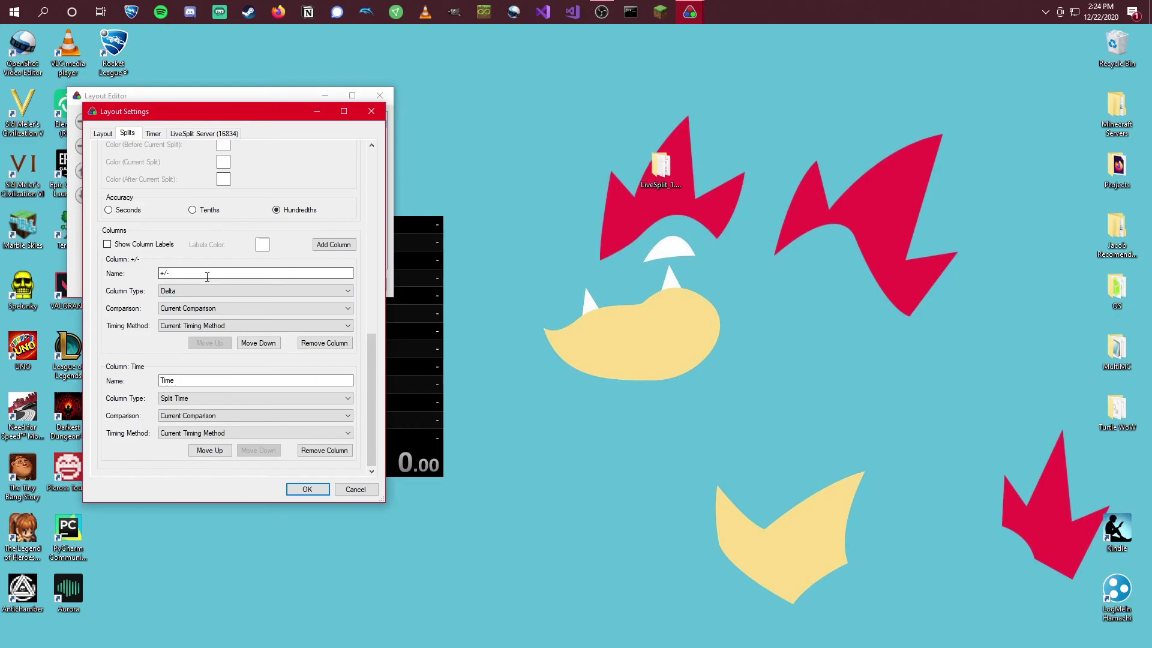
{"action": "scroll", "coordinate": [209, 273], "scroll_direction": "up", "scroll_amount": 5}
{"action": "scroll", "coordinate": [204, 271], "scroll_direction": "up", "scroll_amount": 1}
{"action": "scroll", "coordinate": [202, 269], "scroll_direction": "down", "scroll_amount": 5}
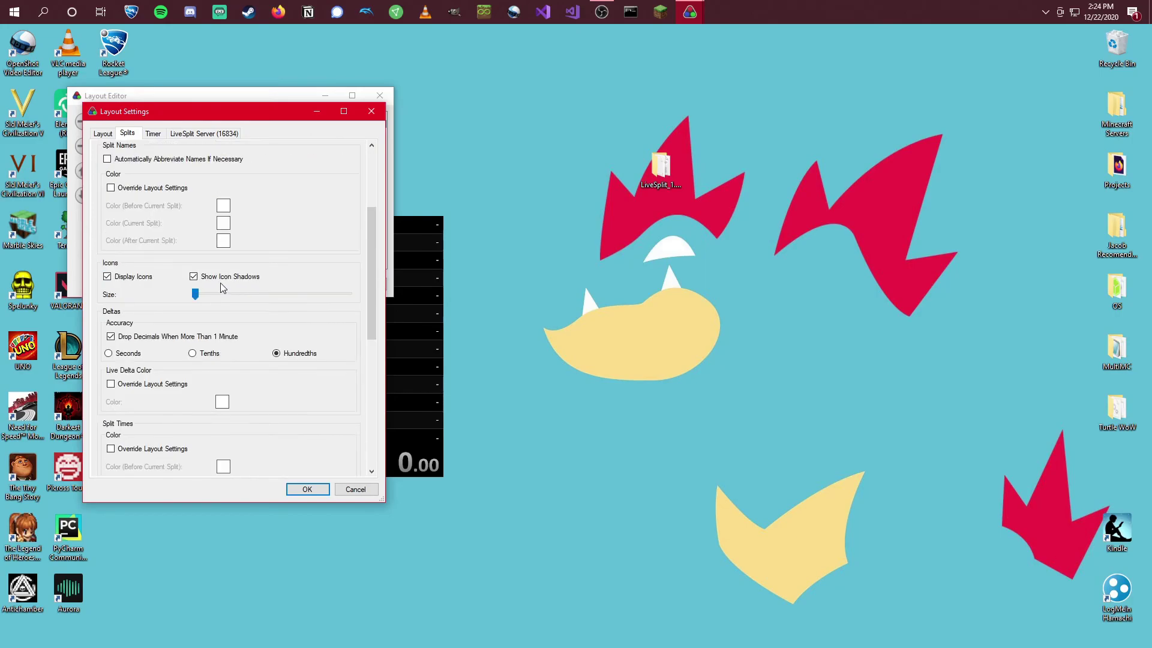
{"action": "scroll", "coordinate": [221, 288], "scroll_direction": "up", "scroll_amount": 5}
- Check the Timer, LiveSplit Server and general layout settings, accept the layout changes and reposition the timer window on the desktop
{"action": "left_click", "coordinate": [153, 135]}
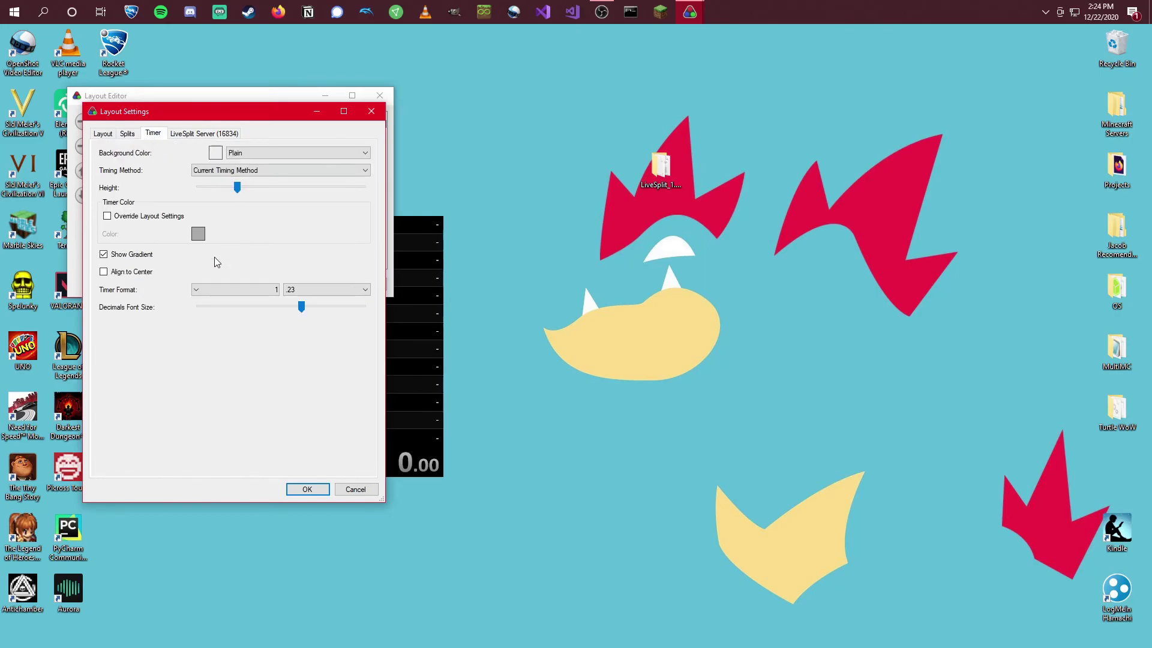
{"action": "left_click", "coordinate": [205, 134]}
{"action": "left_click", "coordinate": [105, 134]}
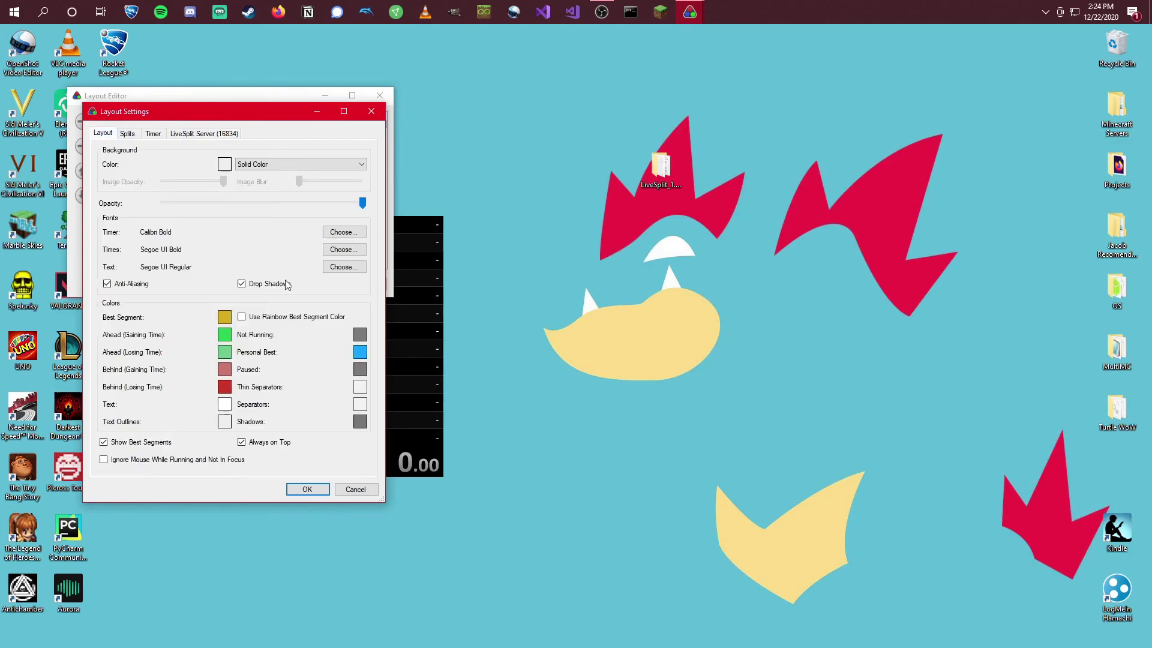
{"action": "left_click", "coordinate": [307, 490]}
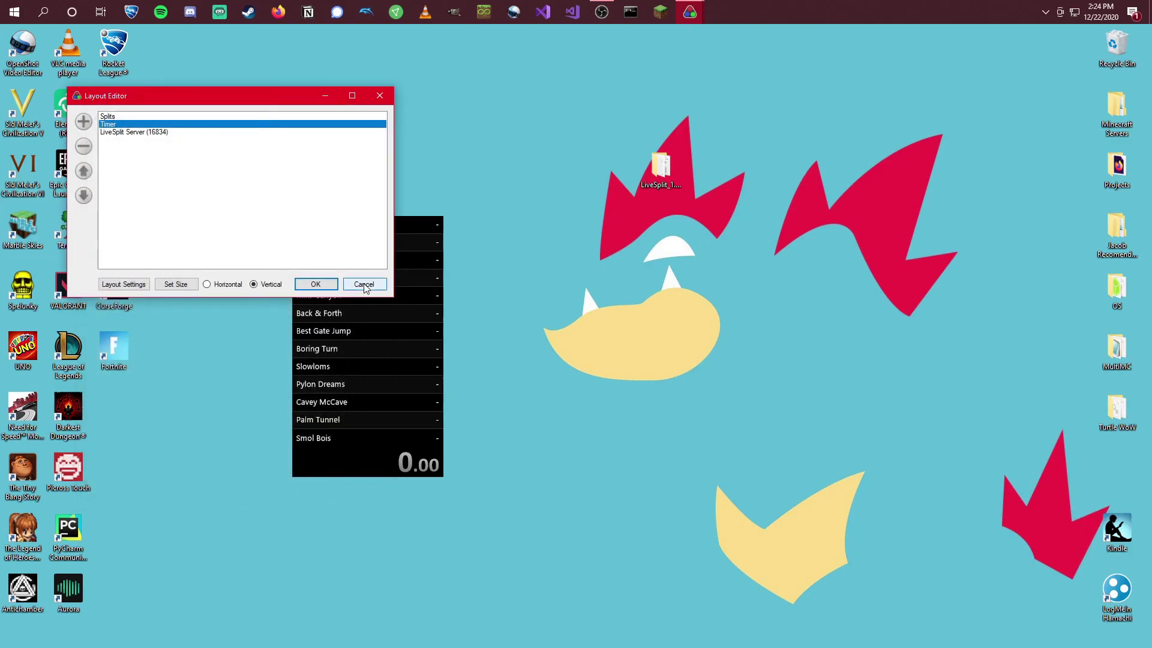
{"action": "left_click", "coordinate": [316, 284]}
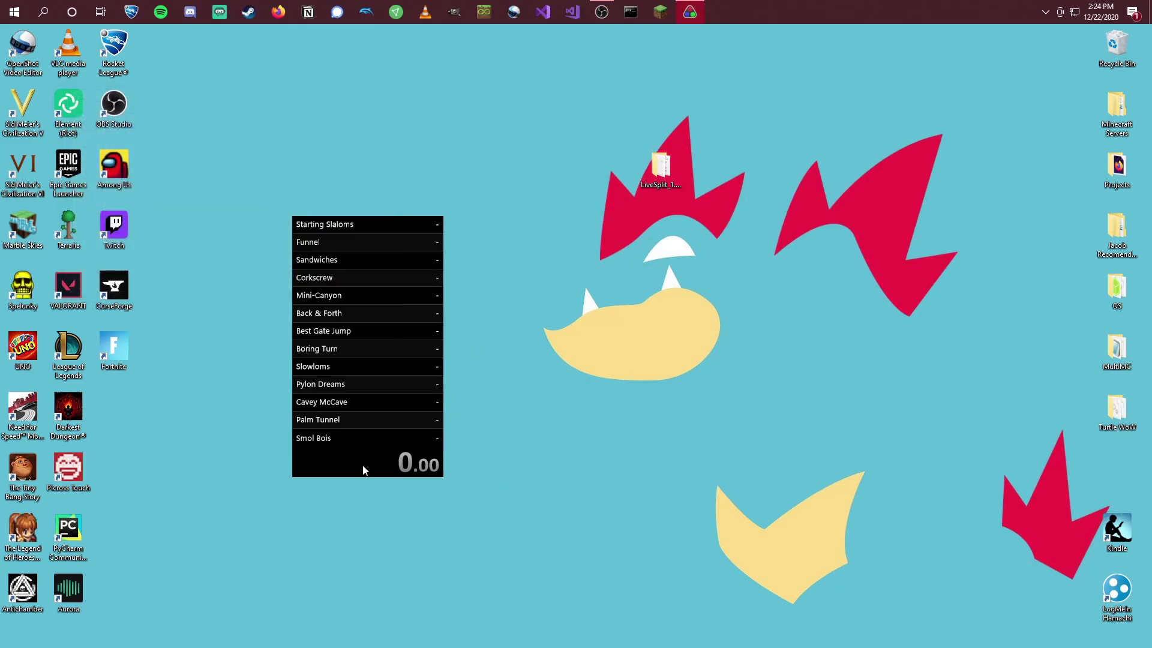
{"action": "left_click_drag", "start_coordinate": [371, 454], "coordinate": [503, 421]}
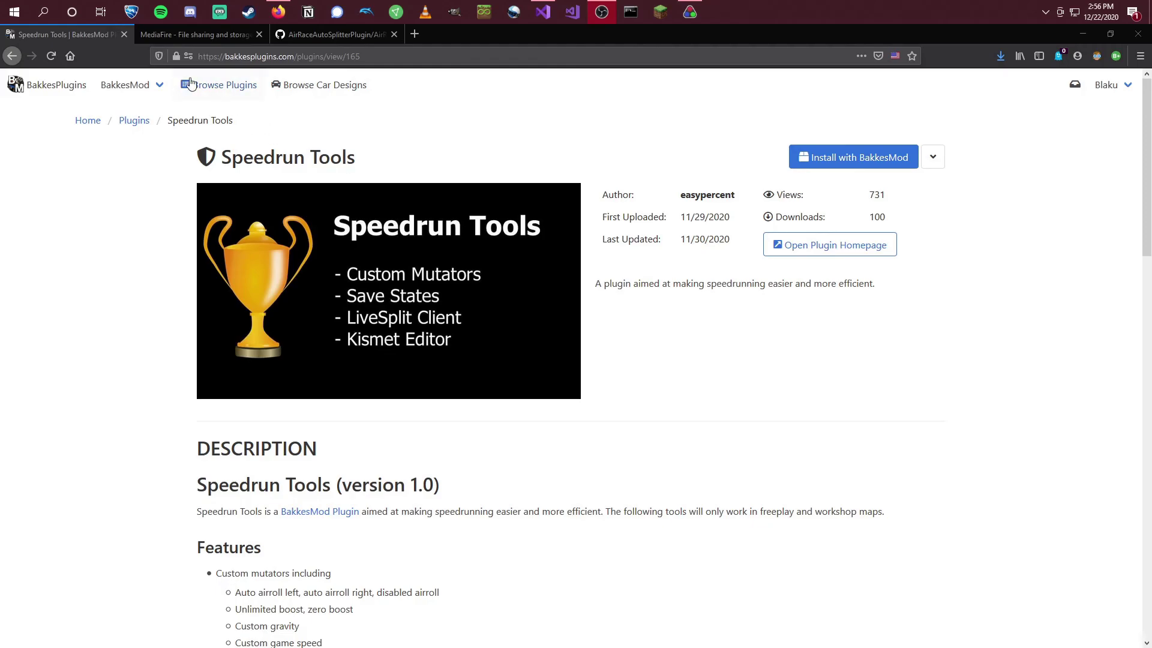
- View the AirRaceAutoSplitterPlugin folder on MediaFire and the file options for AirRaceAutoSplitterPlugin.dll
{"action": "left_click", "coordinate": [222, 42]}
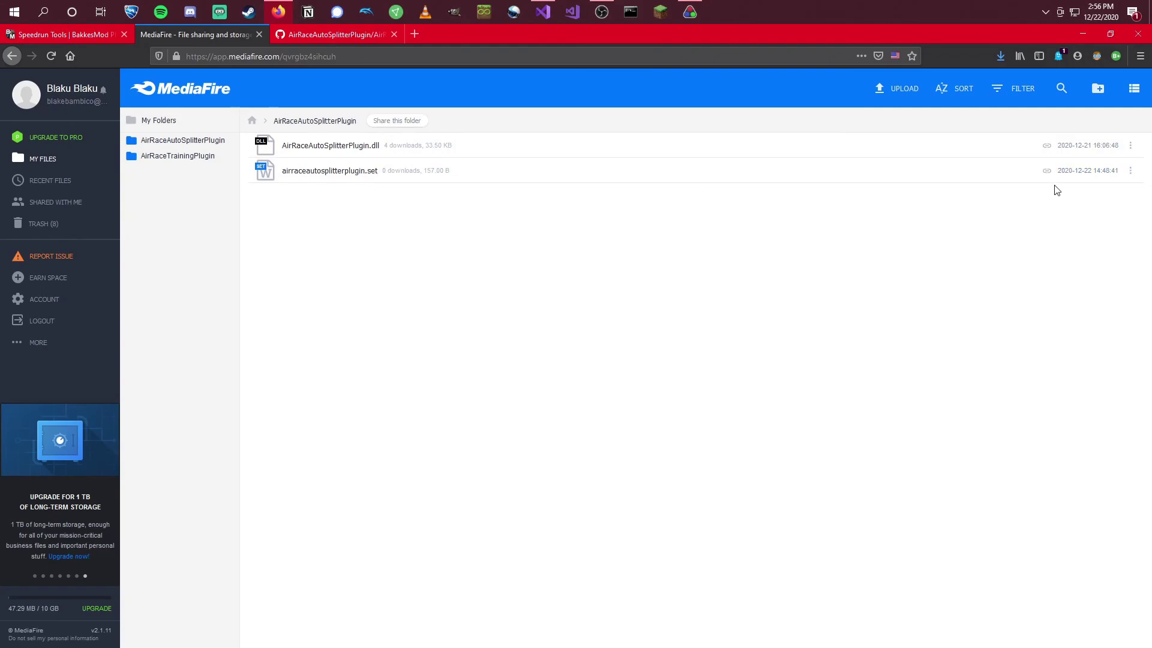
{"action": "left_click", "coordinate": [1130, 146]}
{"action": "left_click", "coordinate": [1053, 233]}
- Browse the AirRaceAutoSplitterPlugin repository on GitHub, from its main page into the plugin's source folder
{"action": "left_click", "coordinate": [298, 35]}
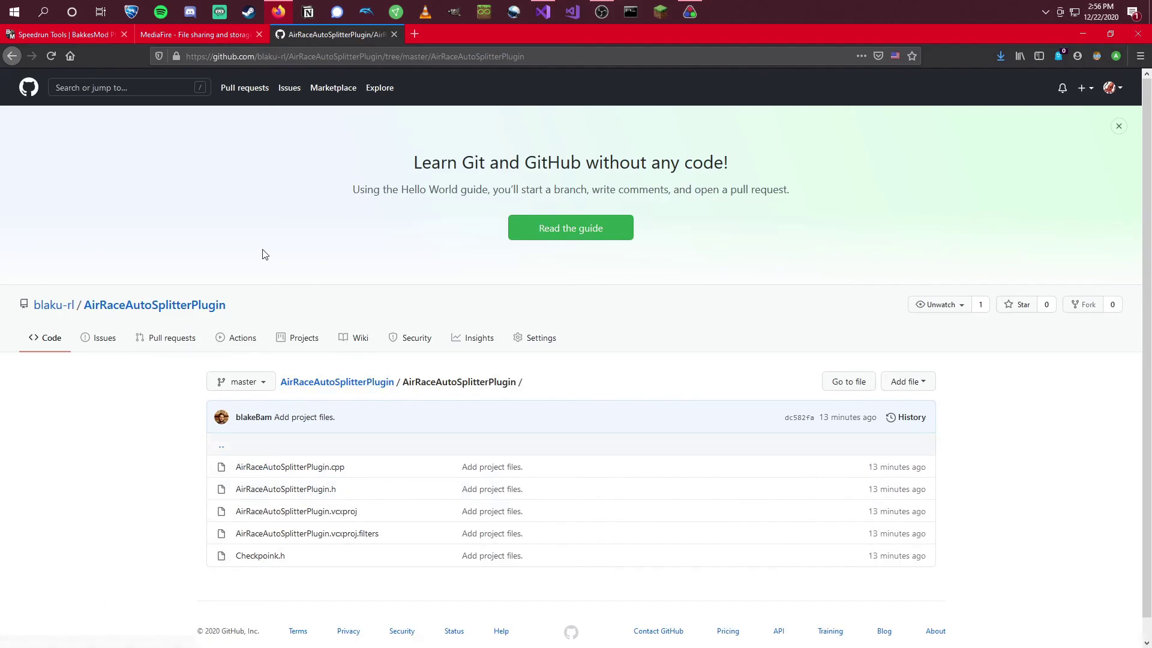
{"action": "left_click", "coordinate": [335, 387]}
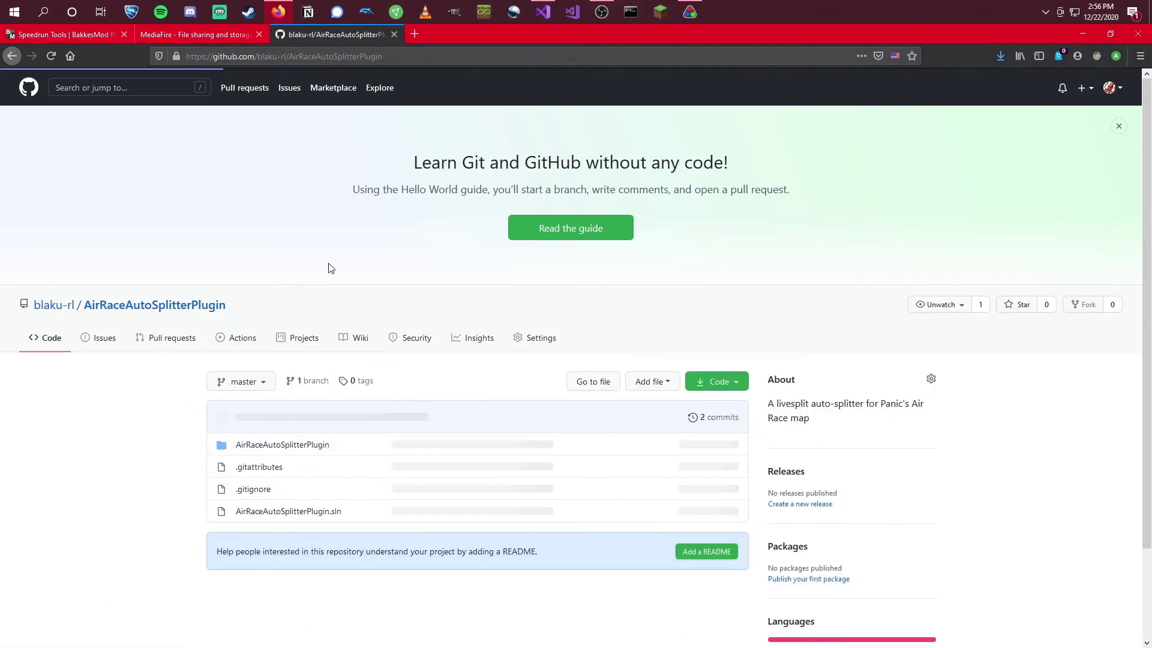
{"action": "left_click", "coordinate": [277, 444]}
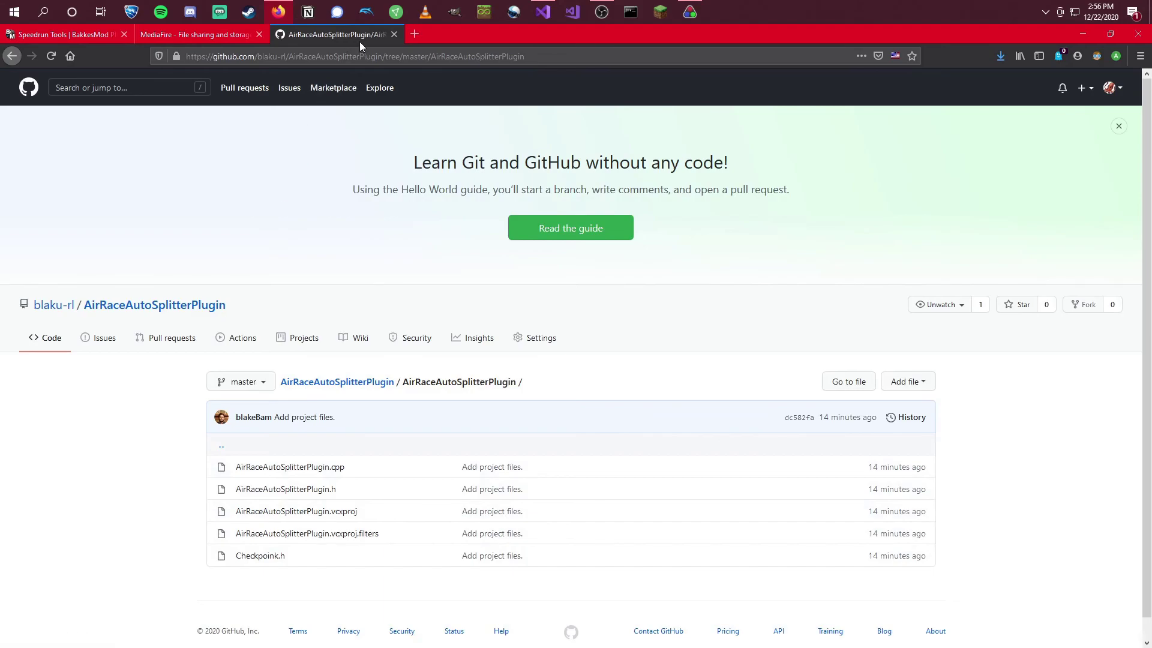
- Minimize the browser and Visual Studio, and open the Downloads folder in File Explorer
{"action": "left_click", "coordinate": [1073, 34]}
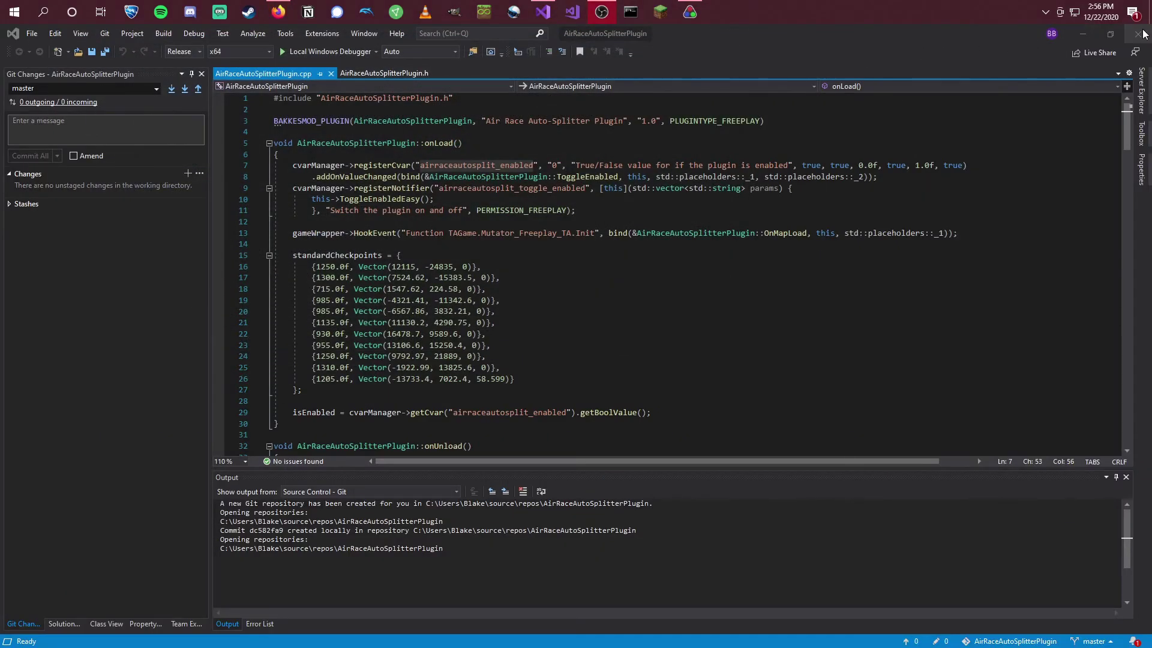
{"action": "left_click", "coordinate": [1087, 35]}
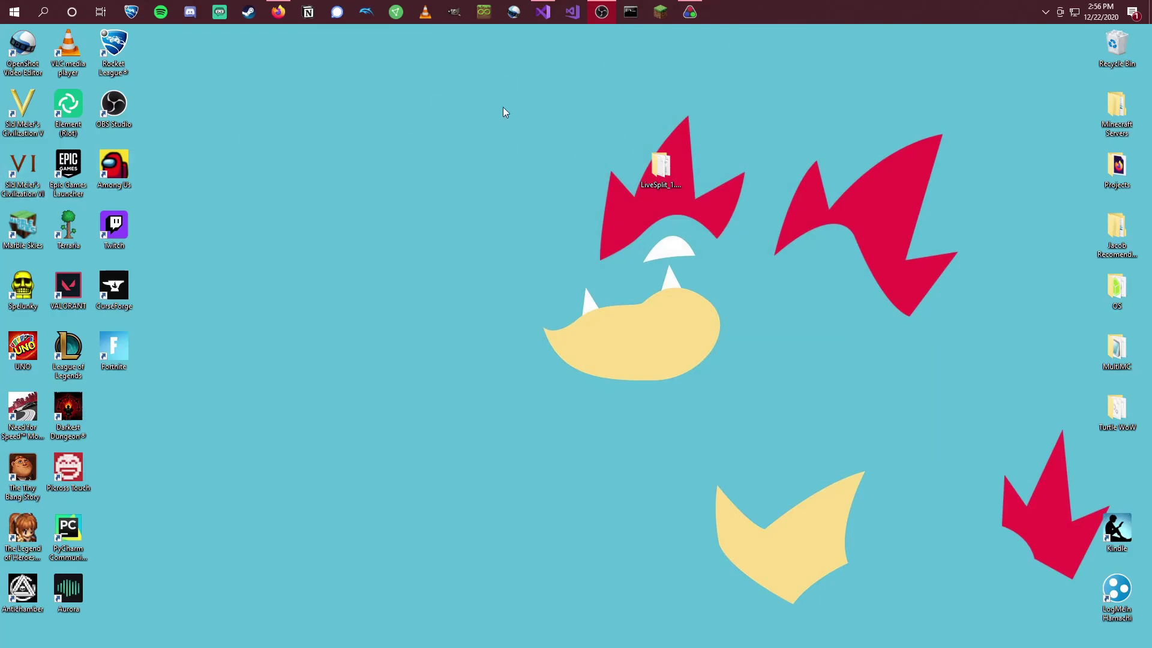
{"action": "key", "text": "super+e"}
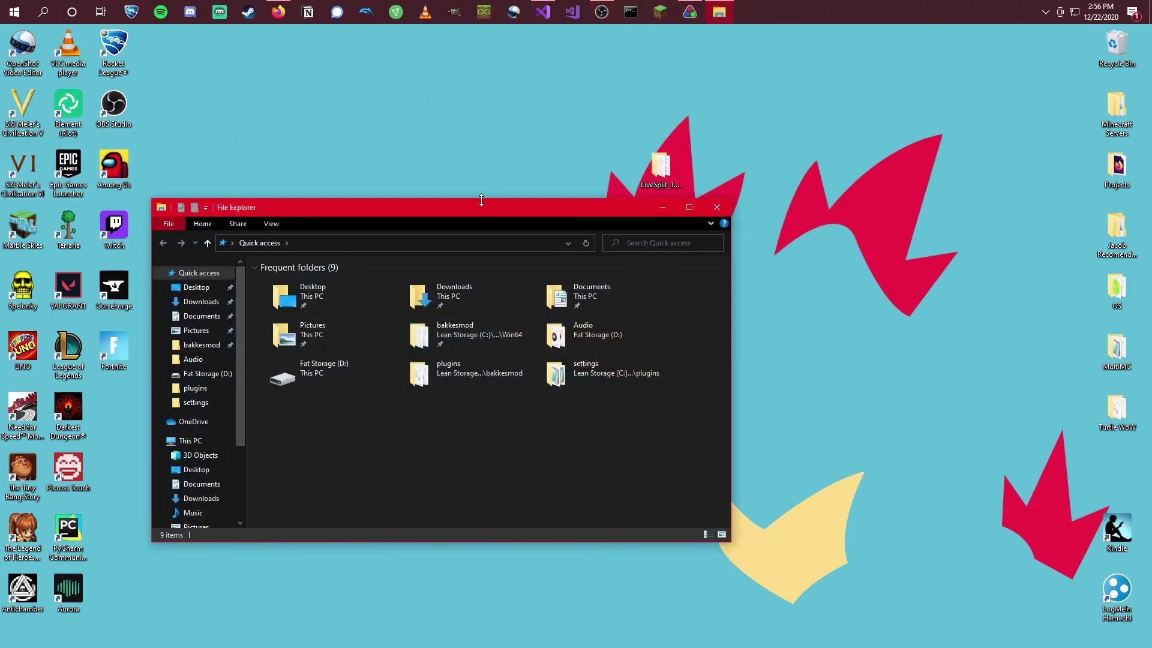
{"action": "left_click_drag", "start_coordinate": [464, 212], "coordinate": [445, 159]}
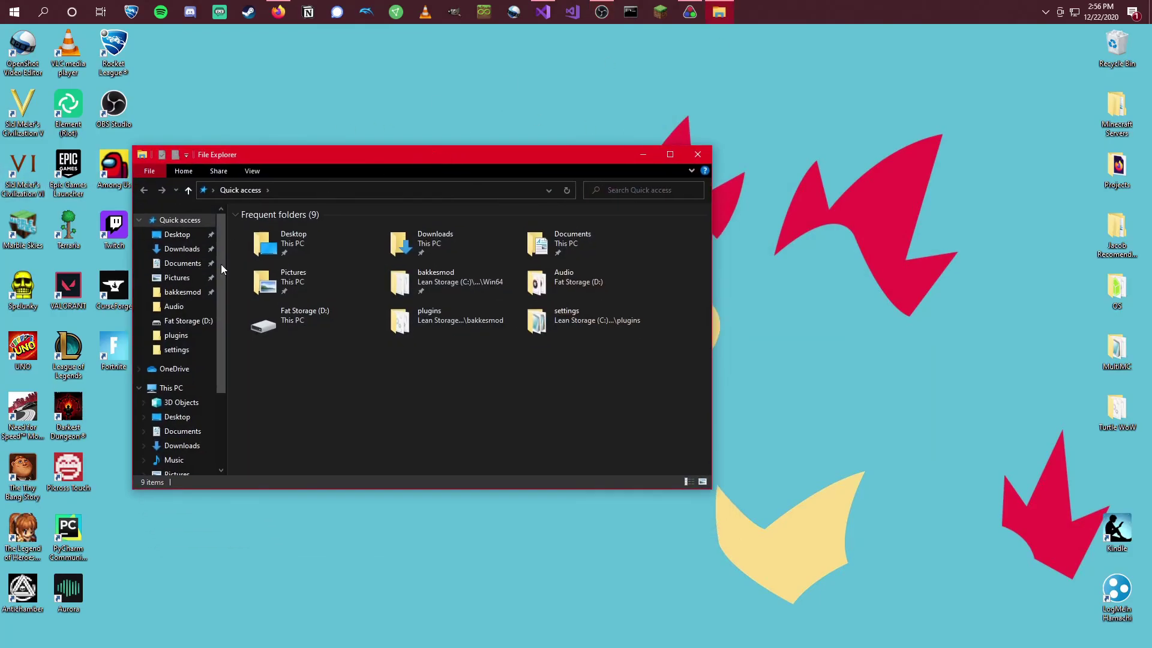
{"action": "double_click", "coordinate": [437, 253]}
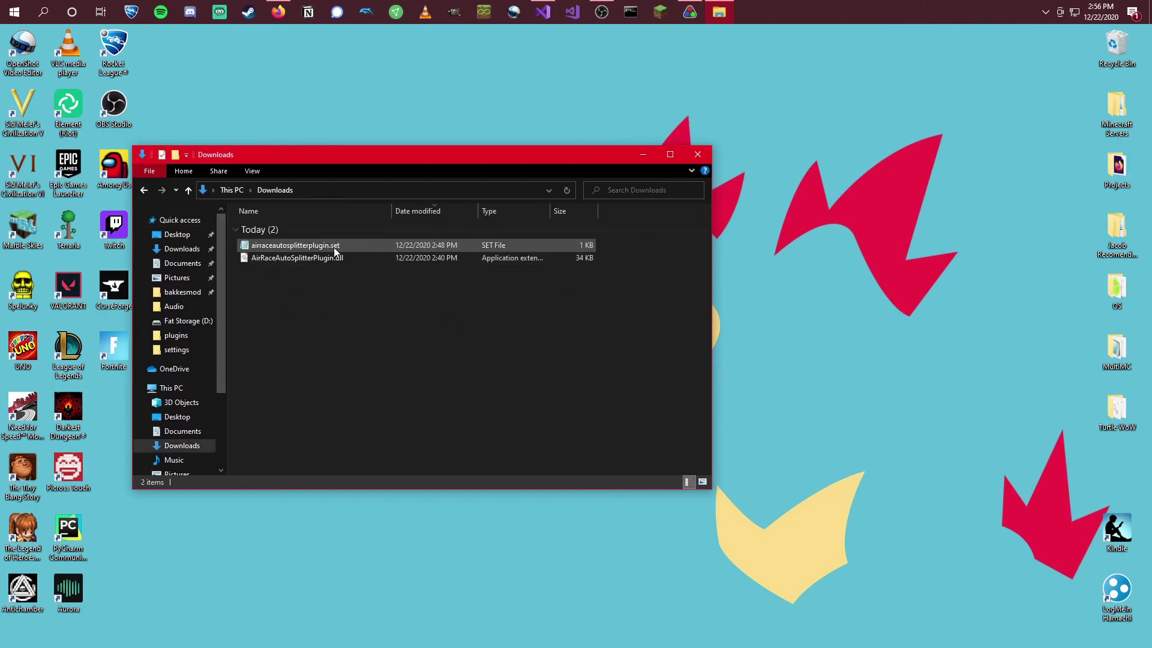
- Bring up the BakkesMod injector, open the BakkesMod folder from it and place that folder window beside Downloads
{"action": "left_click", "coordinate": [1049, 10]}
{"action": "left_click", "coordinate": [1057, 84]}
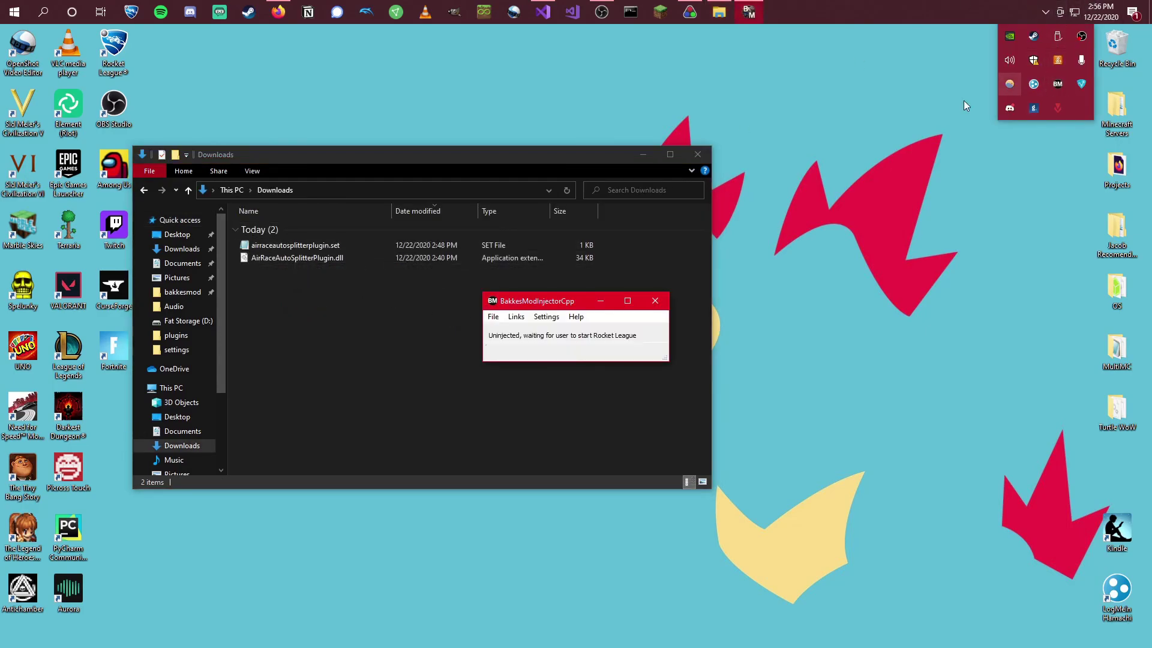
{"action": "left_click_drag", "start_coordinate": [550, 307], "coordinate": [679, 271]}
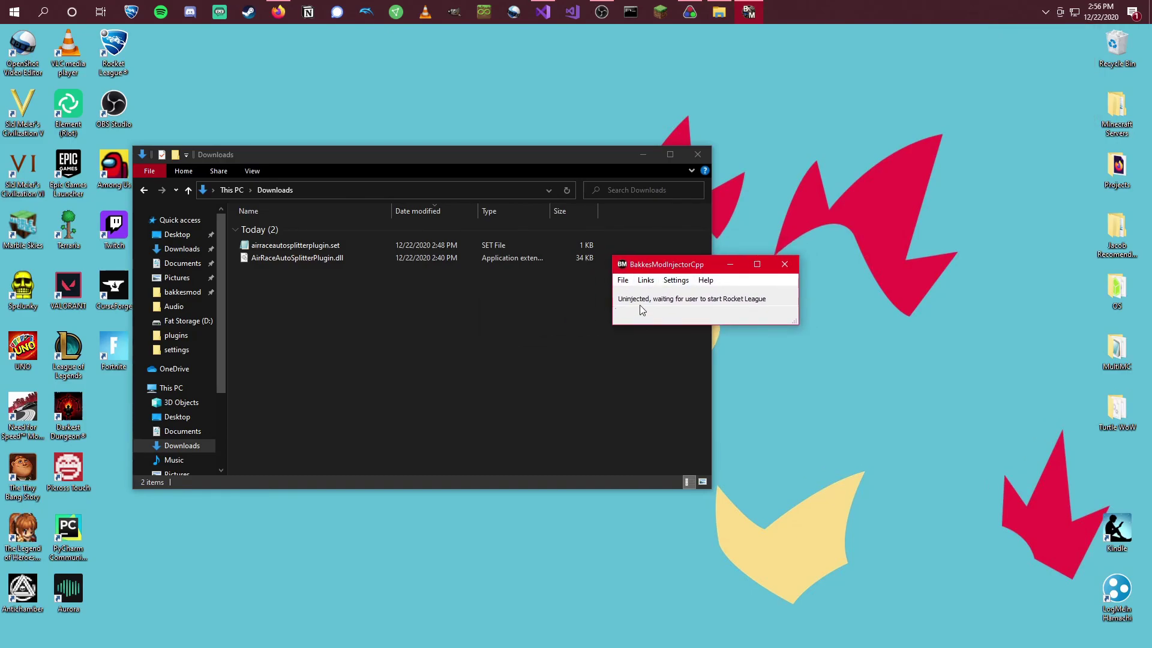
{"action": "left_click", "coordinate": [623, 281]}
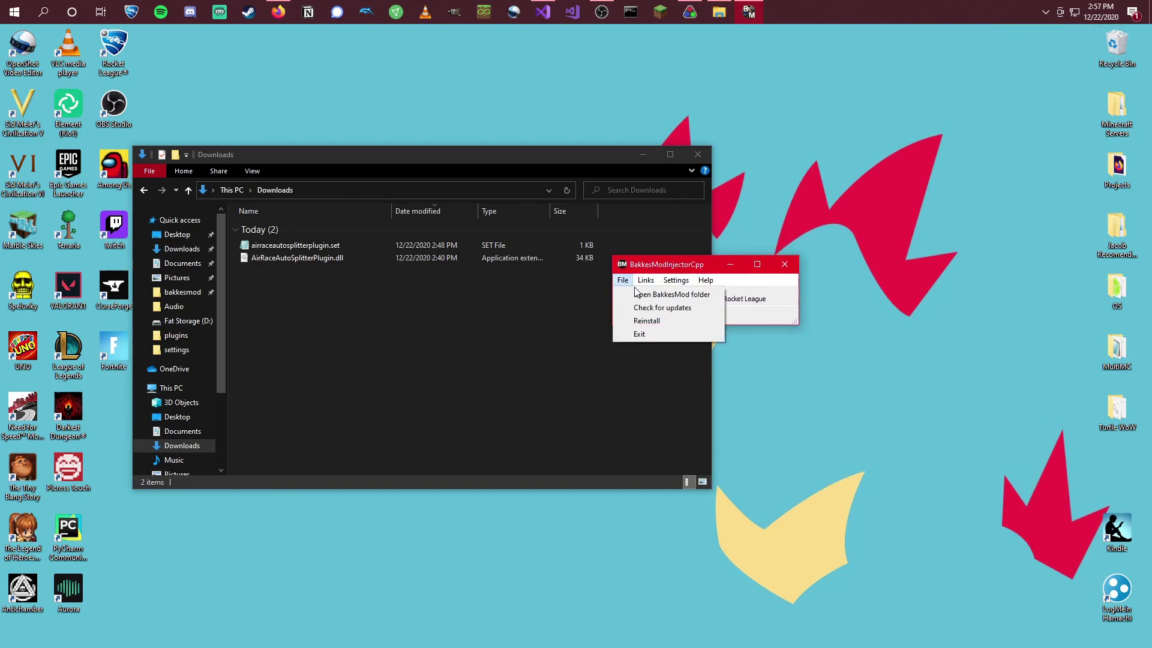
{"action": "left_click", "coordinate": [636, 294]}
{"action": "left_click_drag", "start_coordinate": [589, 175], "coordinate": [904, 192]}
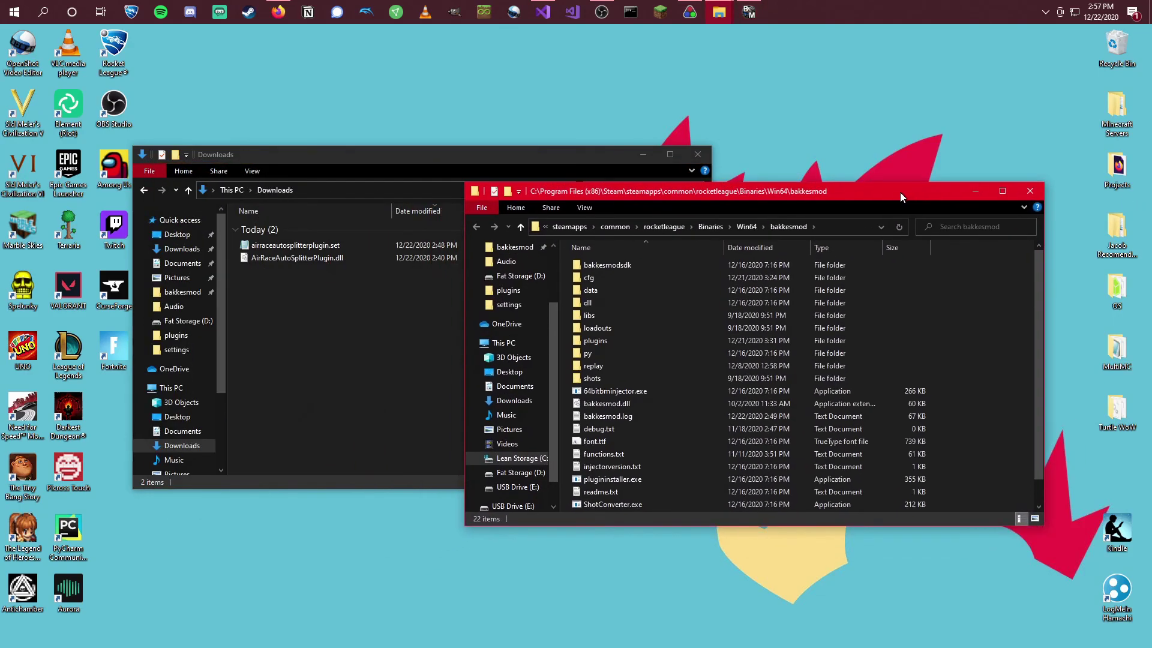
- Move AirRaceAutoSplitterPlugin.dll from Downloads into BakkesMod's plugins folder, skipping the file of that name already there
{"action": "double_click", "coordinate": [608, 340]}
{"action": "left_click", "coordinate": [313, 280]}
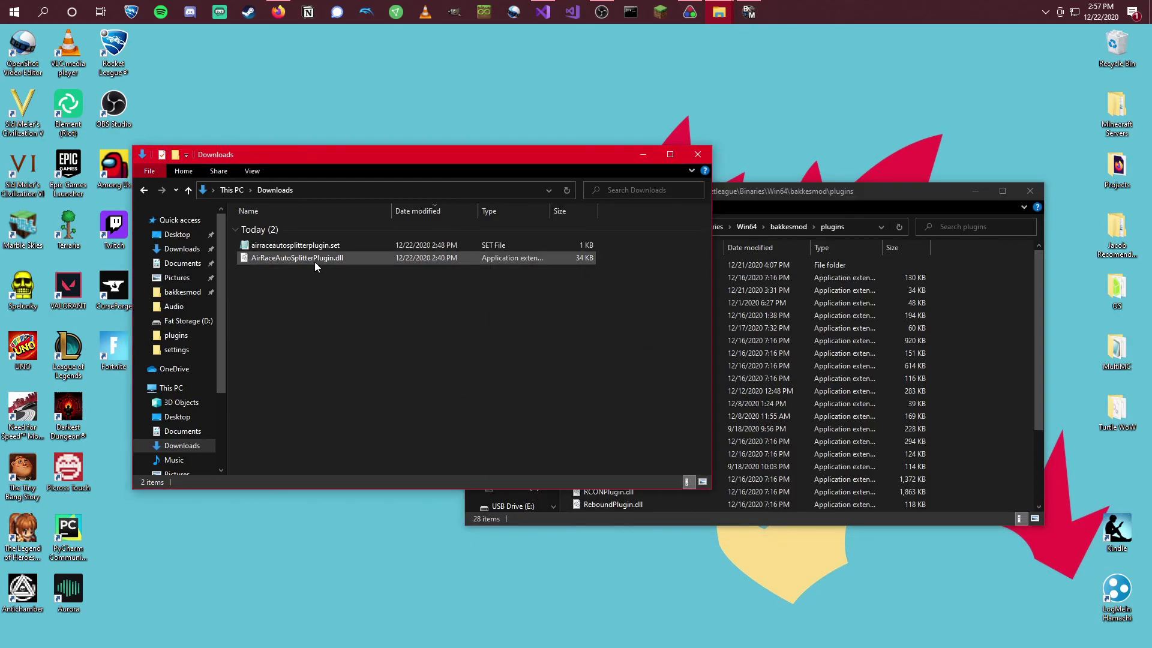
{"action": "left_click_drag", "start_coordinate": [315, 261], "coordinate": [1001, 343]}
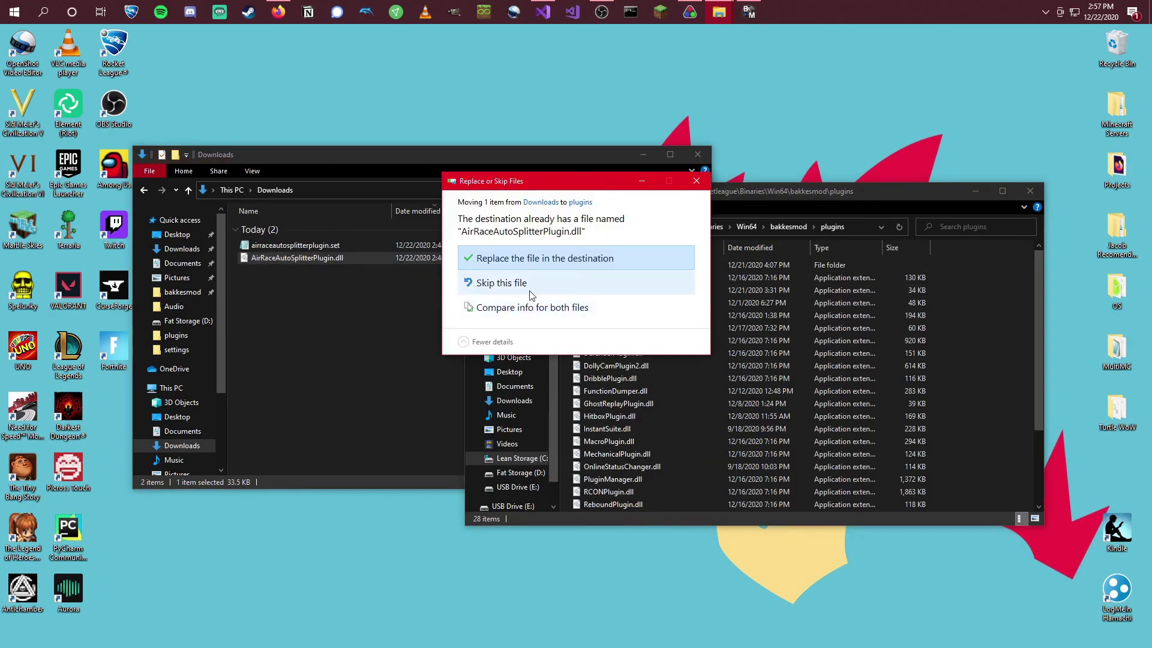
{"action": "left_click", "coordinate": [540, 258]}
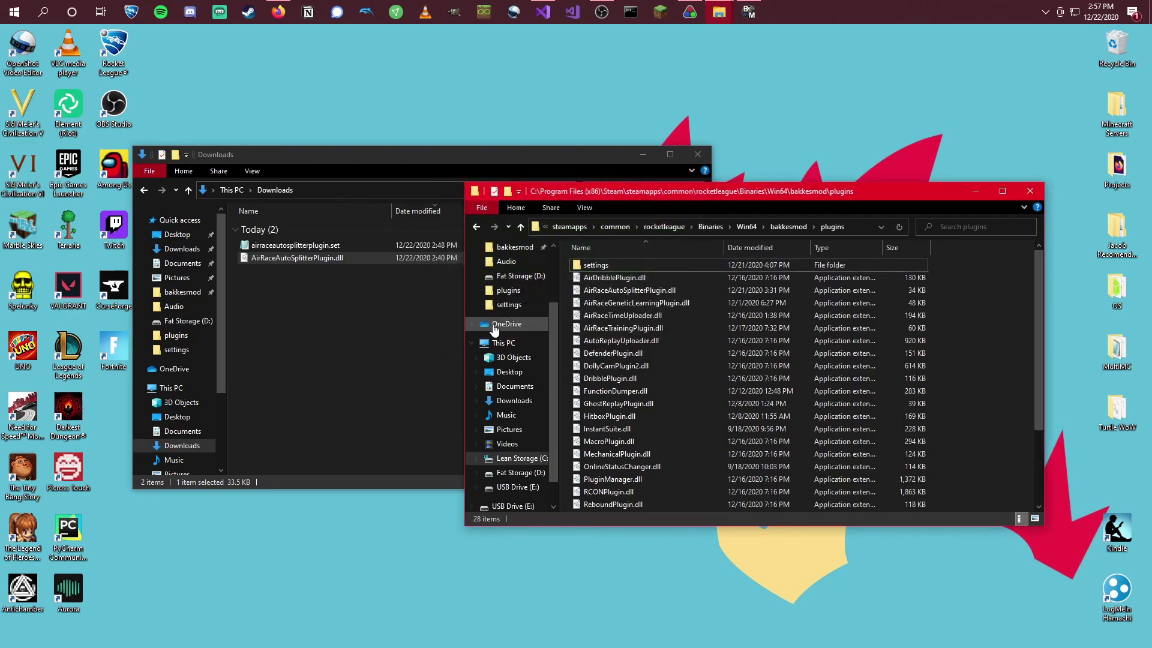
- Move airraceautosplitterplugin.set from Downloads into the settings folder inside plugins, skipping the file of that name already there
{"action": "double_click", "coordinate": [643, 266]}
{"action": "left_click_drag", "start_coordinate": [362, 246], "coordinate": [995, 290]}
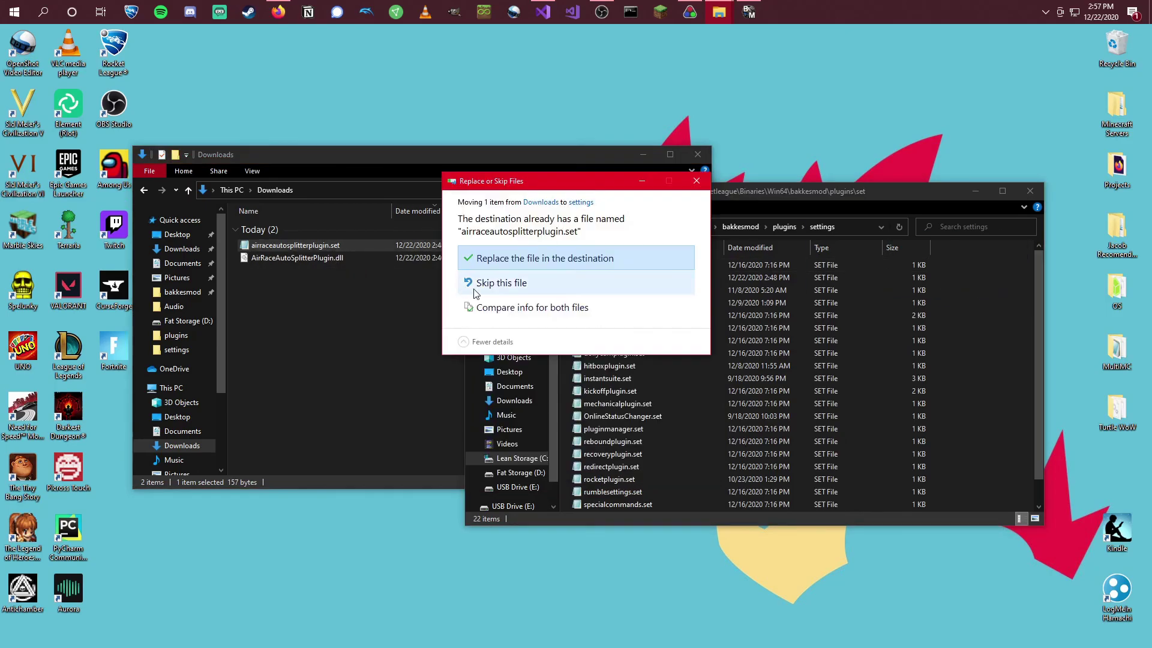
{"action": "left_click", "coordinate": [537, 291]}
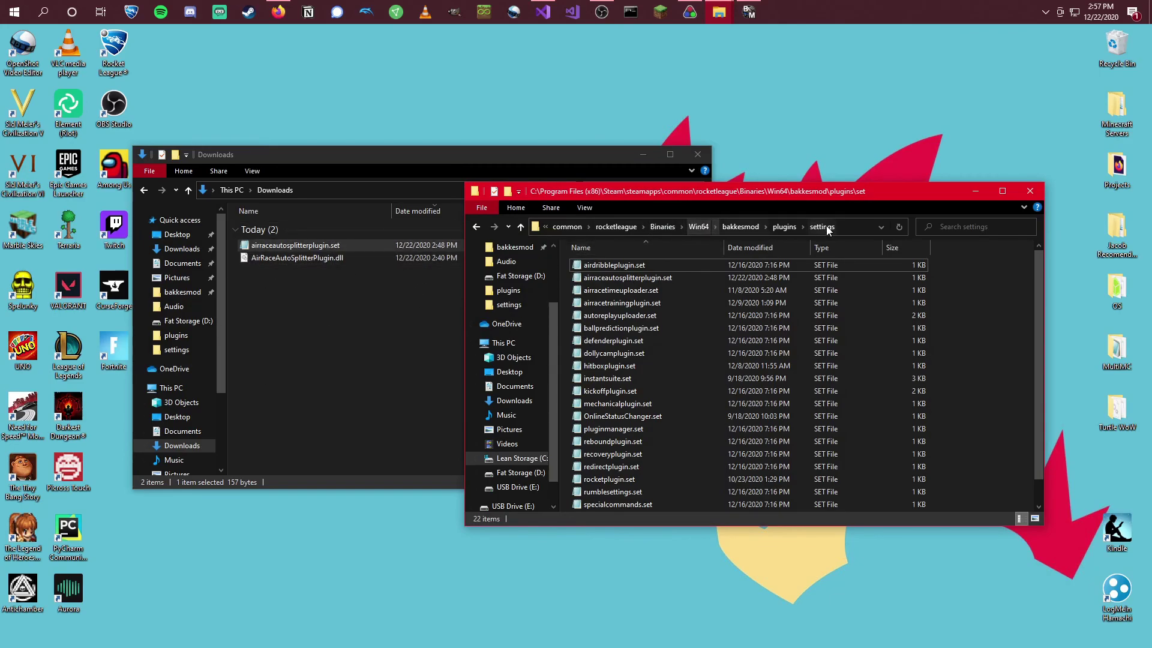
- Return to the plugins folder and look through its list of plugin files
{"action": "left_click", "coordinate": [783, 227]}
{"action": "scroll", "coordinate": [627, 289], "scroll_direction": "down", "scroll_amount": 1}
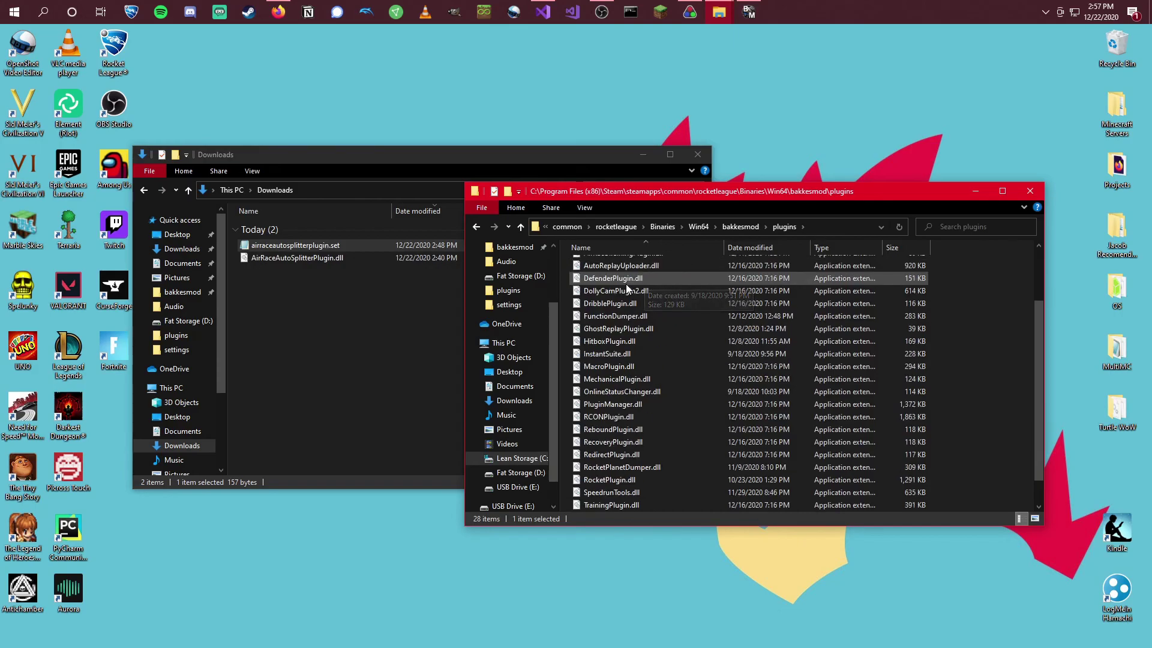
{"action": "left_click", "coordinate": [628, 288]}
{"action": "scroll", "coordinate": [627, 288], "scroll_direction": "down", "scroll_amount": 2}
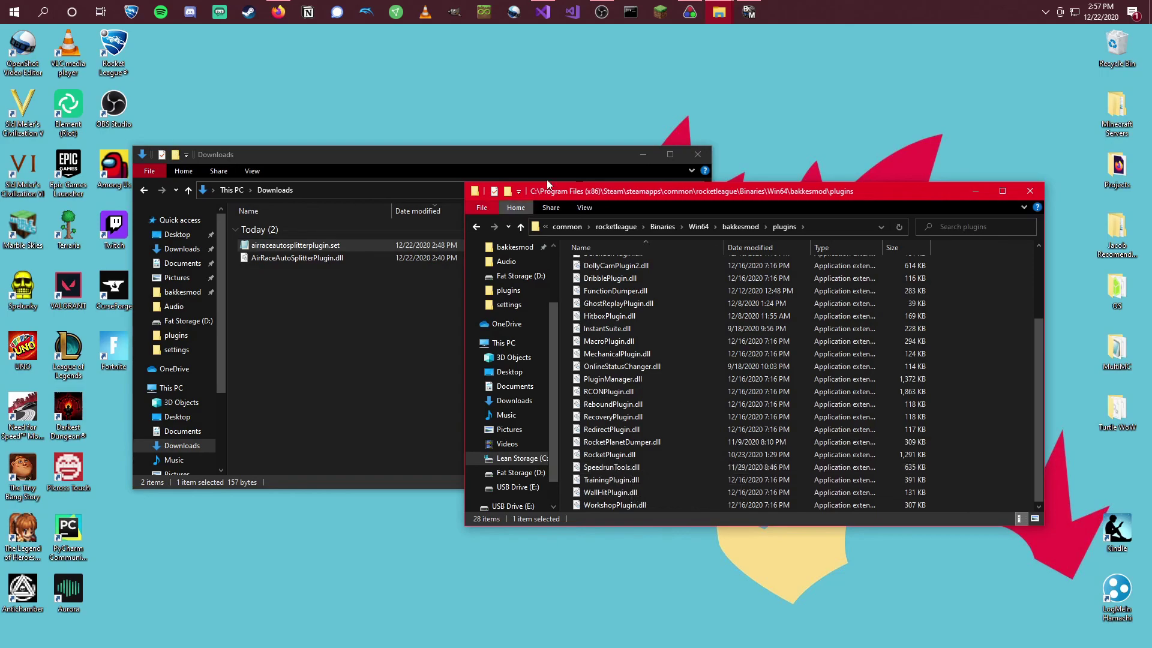
- Switch to Rocket League, bring up the BakkesMod settings and open the XboxTypeS_DPad_Down binding for editing
{"action": "key", "text": "alt+Tab"}
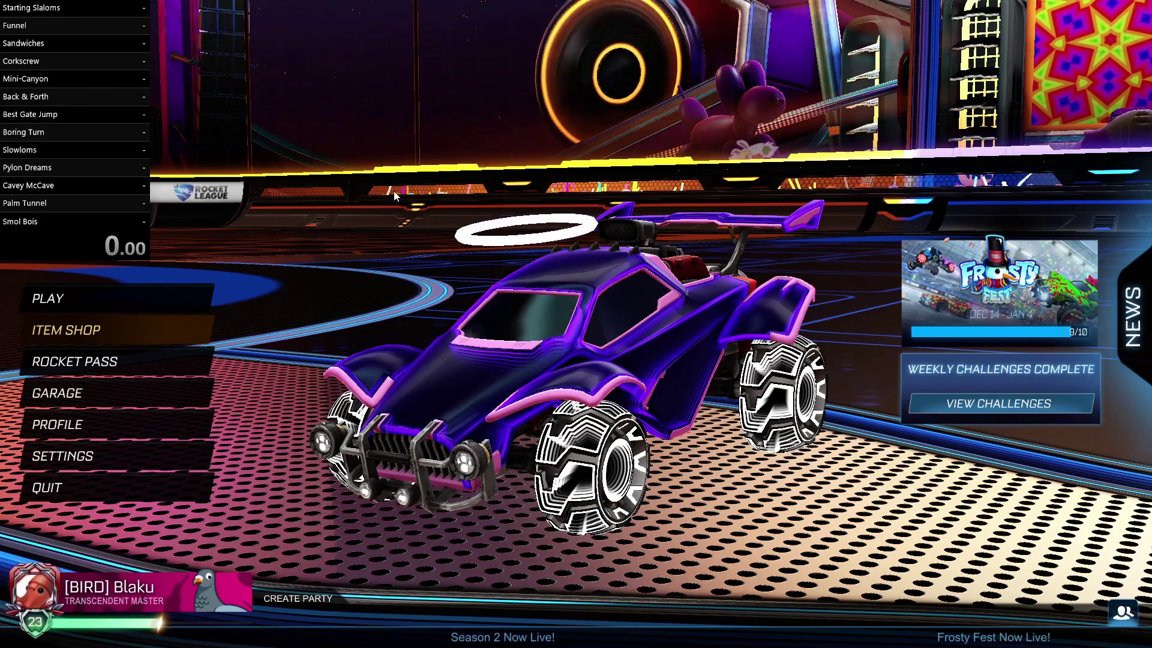
{"action": "key", "text": "F2"}
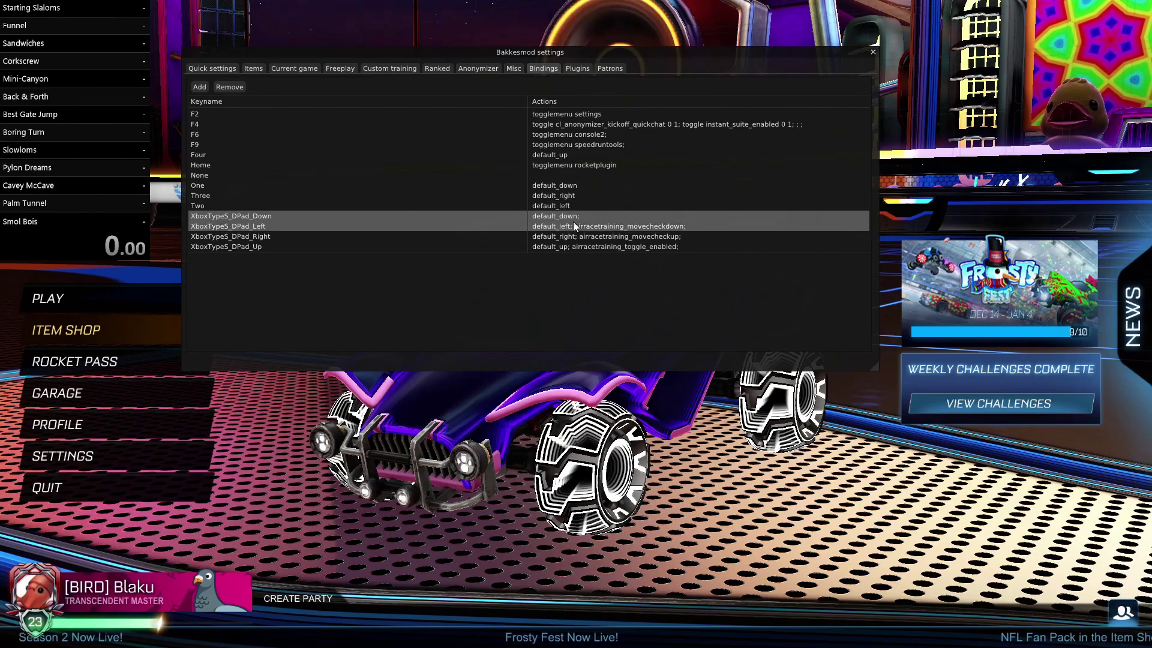
{"action": "double_click", "coordinate": [613, 218]}
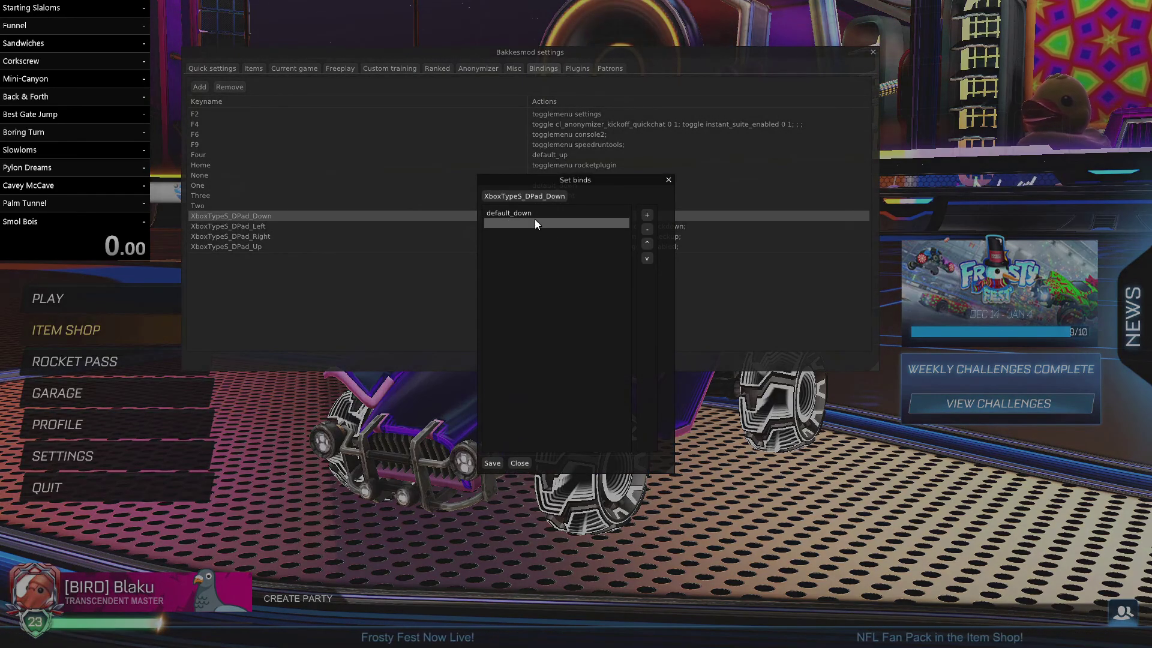
- Add the airraceautosplit_toggle_enabled command to the XboxTypeS_DPad_Down binding, save it and close the BakkesMod settings
{"action": "double_click", "coordinate": [534, 223]}
{"action": "type", "text": "ai"}
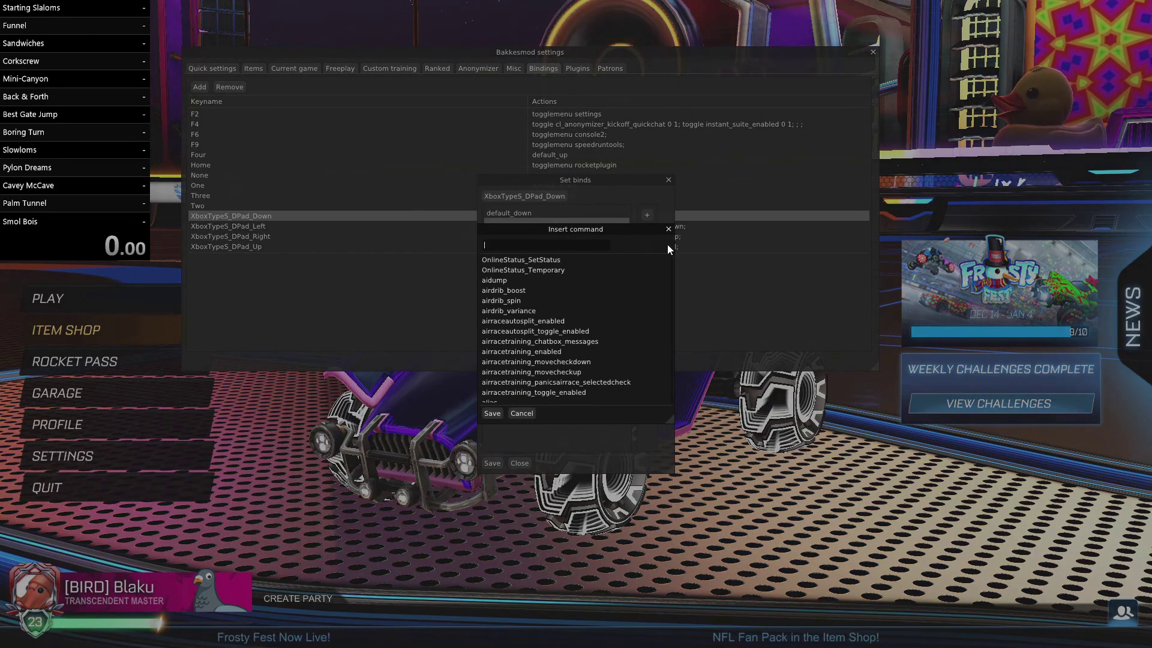
{"action": "type", "text": "rrace"}
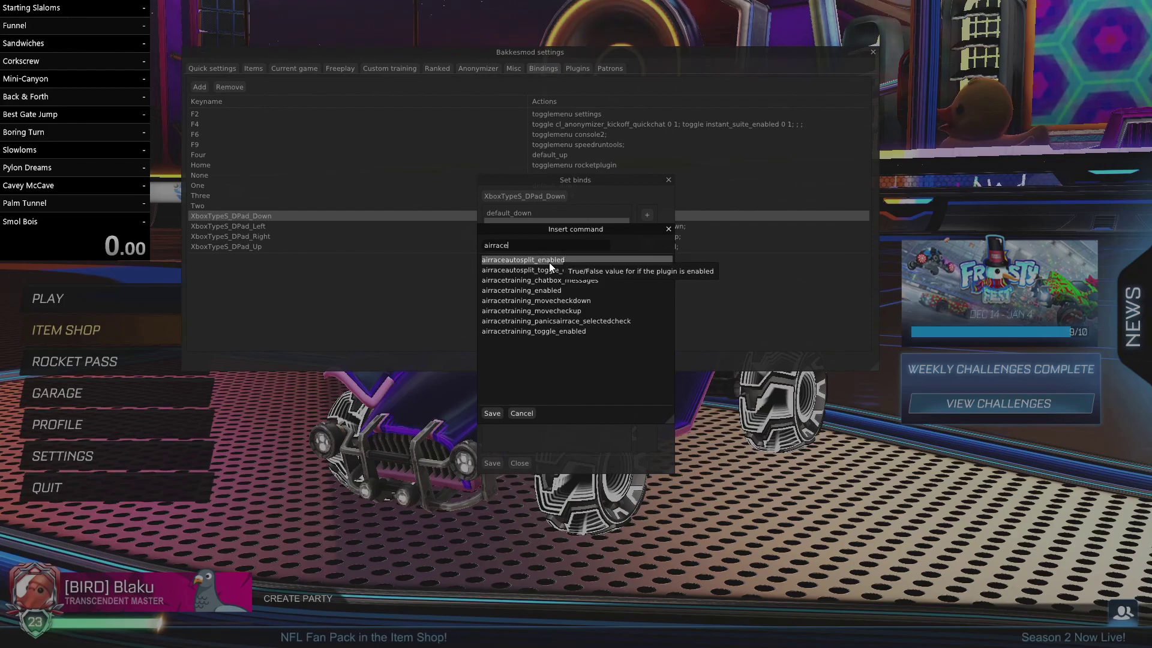
{"action": "left_click", "coordinate": [580, 269]}
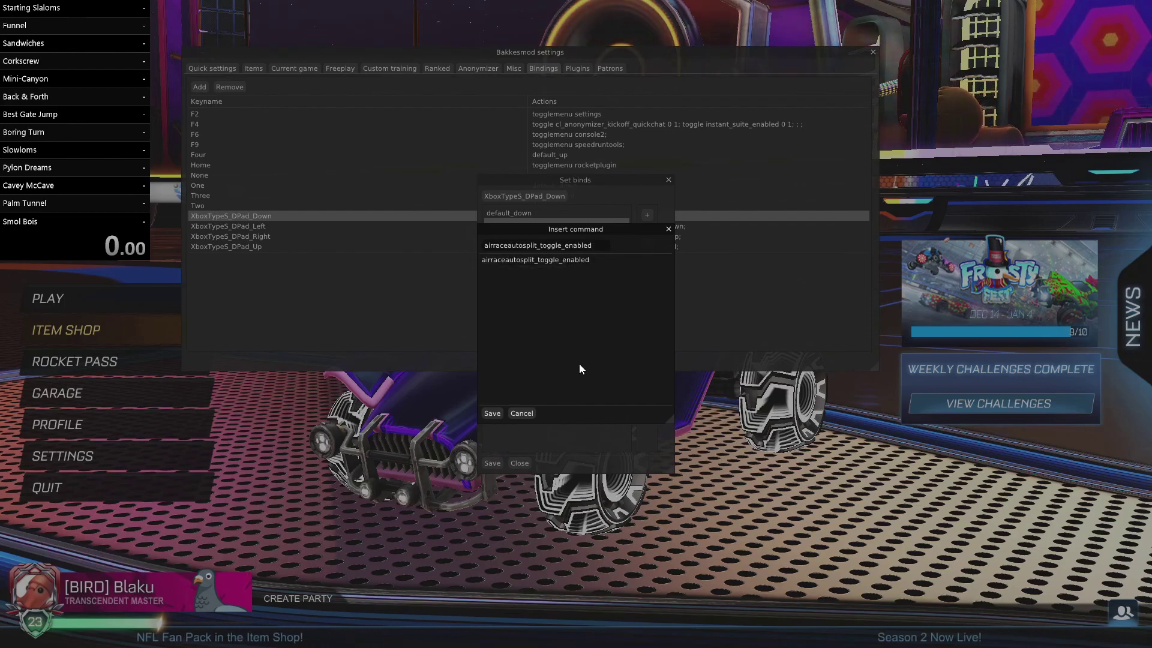
{"action": "left_click", "coordinate": [492, 413]}
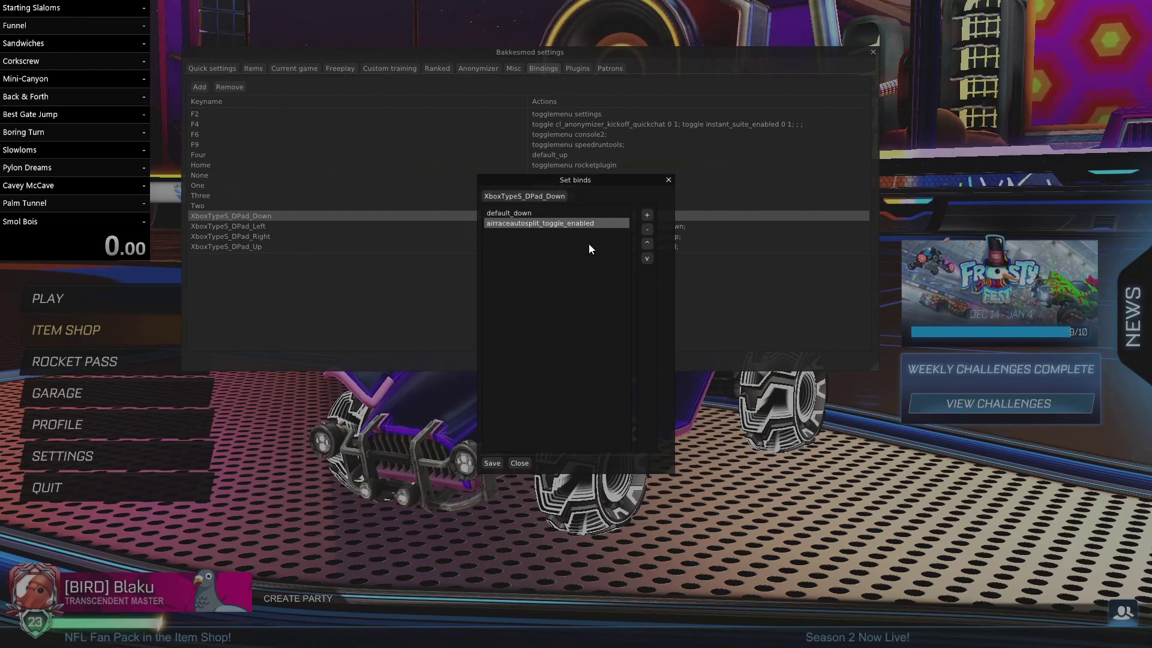
{"action": "left_click", "coordinate": [487, 461]}
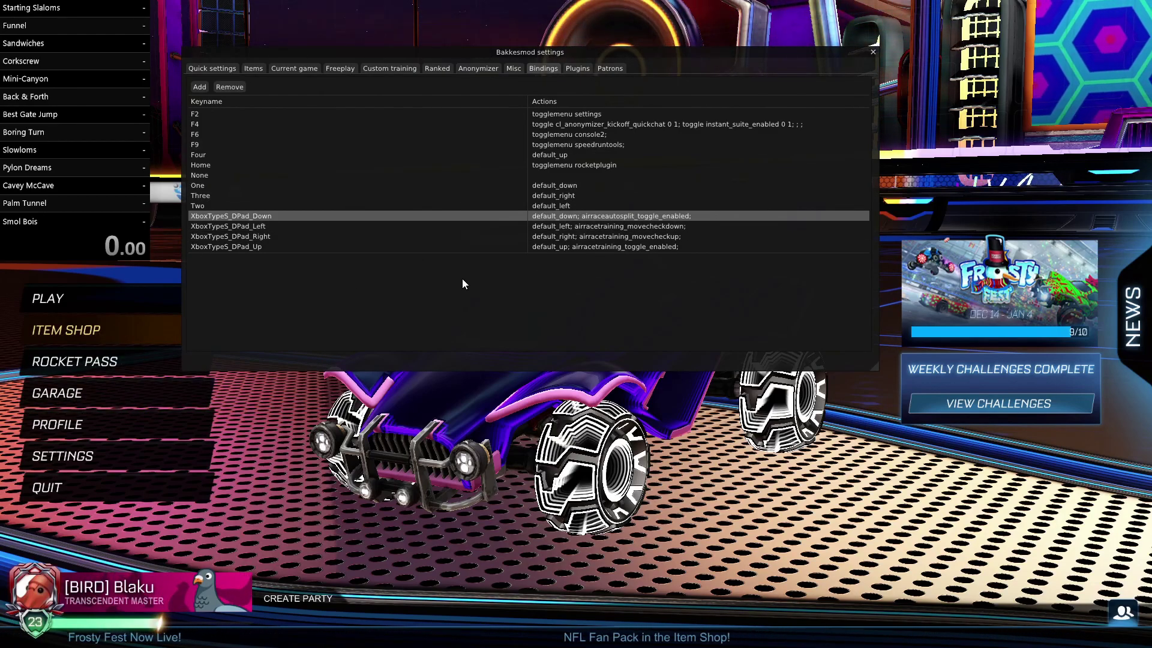
{"action": "left_click", "coordinate": [874, 52]}
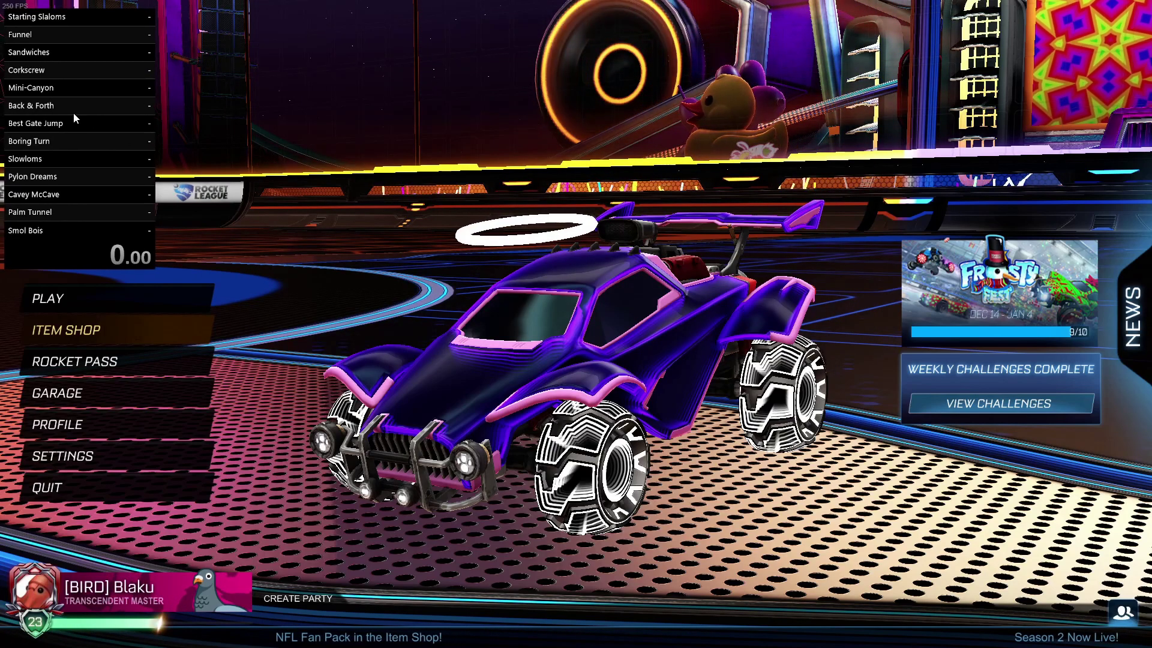
- Start the LiveSplit server from the timer's control options
{"action": "right_click", "coordinate": [110, 137]}
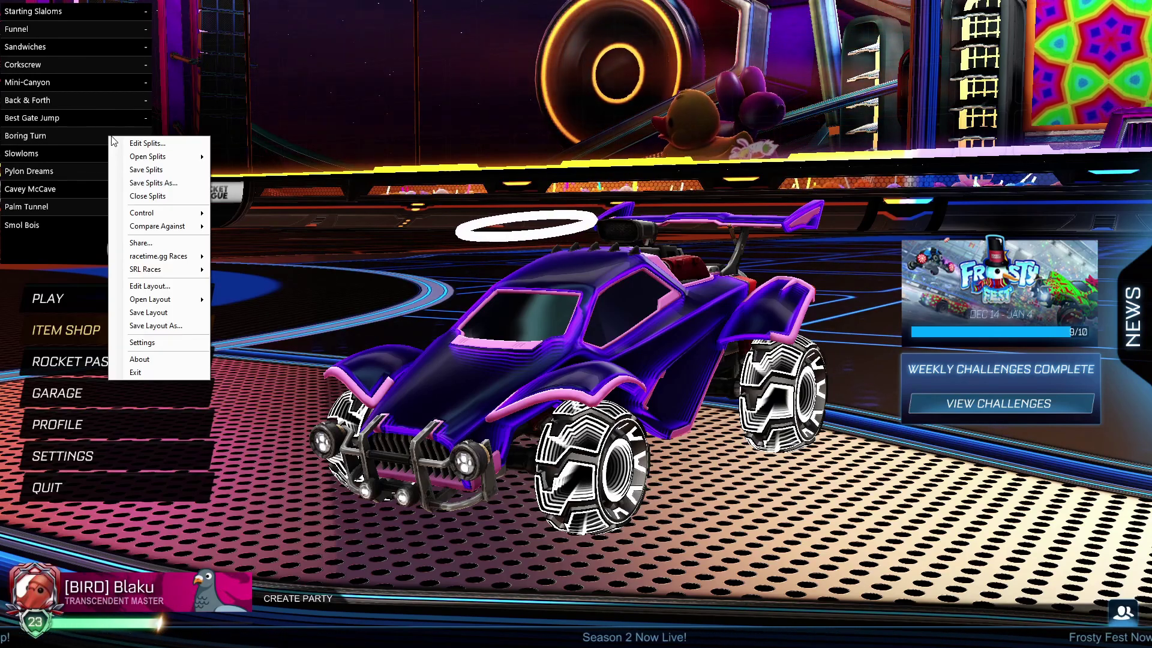
{"action": "mouse_move", "coordinate": [148, 216]}
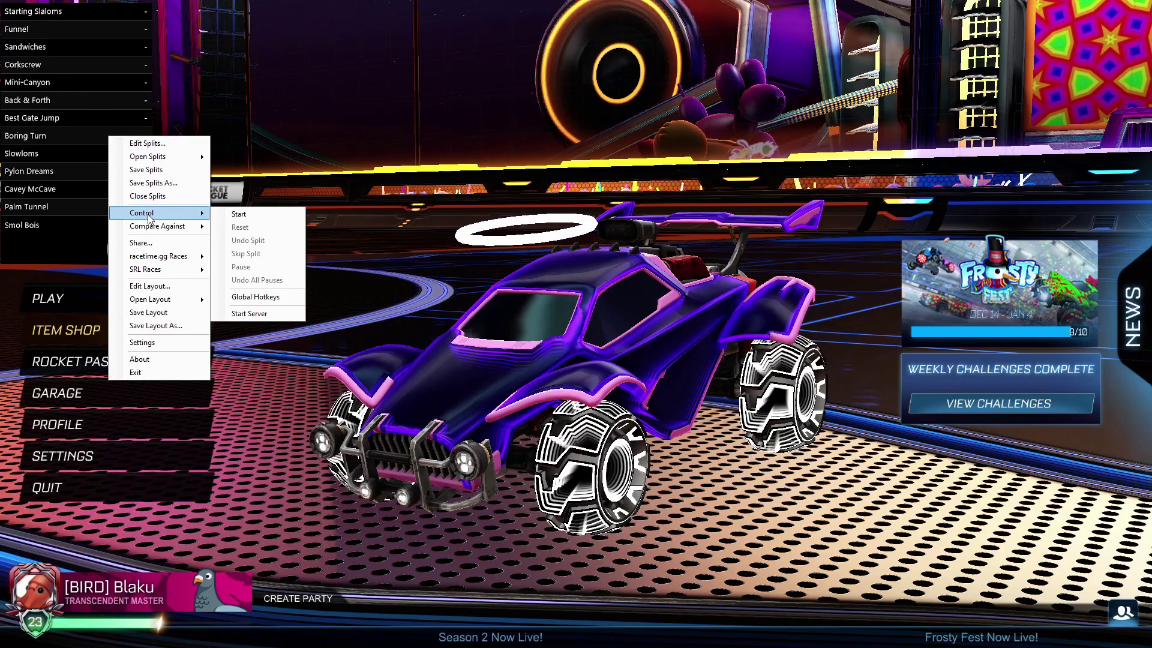
{"action": "left_click", "coordinate": [271, 317]}
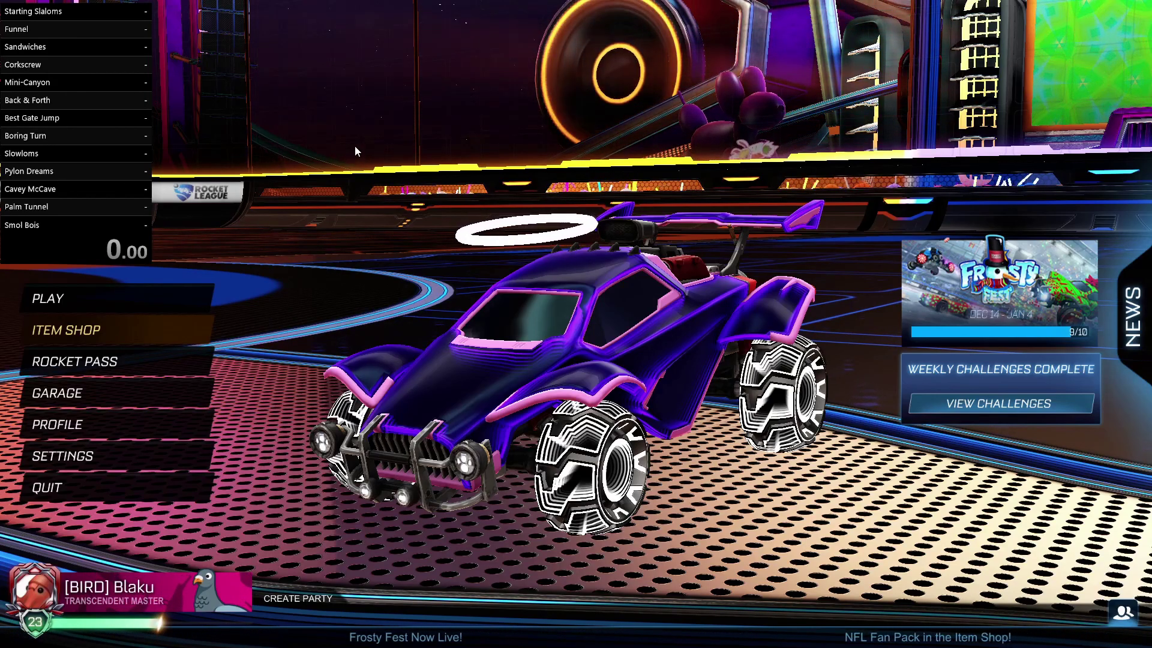
- Go through Play and Custom Games to open the list of workshop maps
{"action": "key", "text": "Up"}
{"action": "key", "text": "Return"}
{"action": "key", "text": "Down"}
{"action": "key", "text": "Right"}
{"action": "key", "text": "Return"}
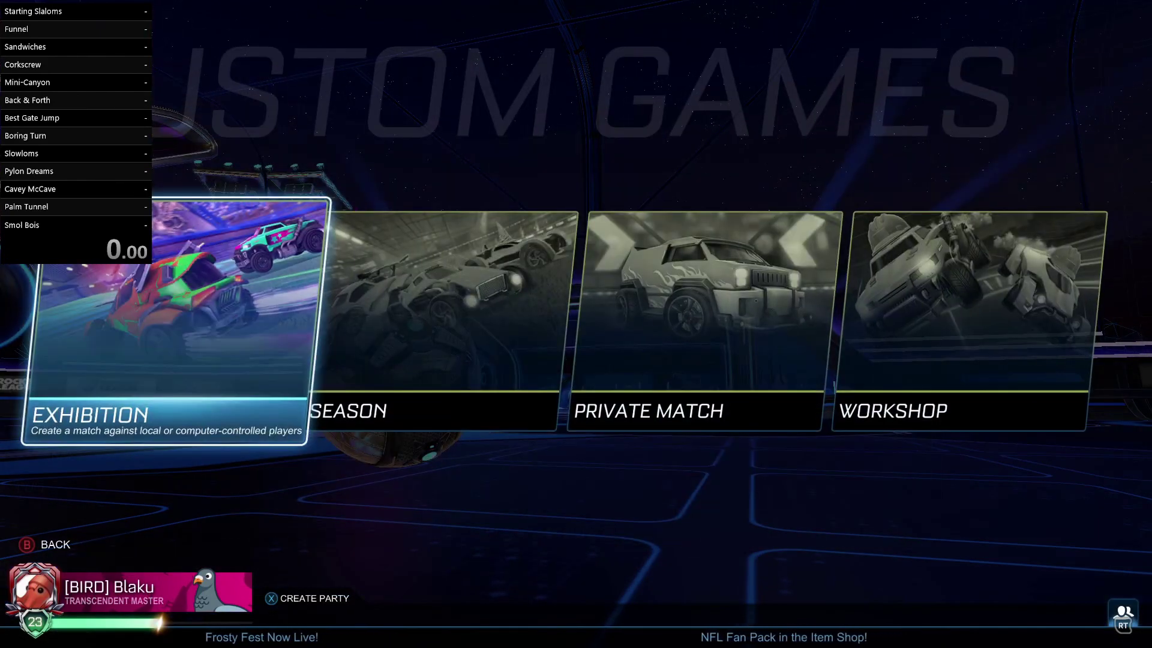
{"action": "key", "text": "Right"}
{"action": "key", "text": "Right"}
{"action": "key", "text": "Right"}
{"action": "key", "text": "Return"}
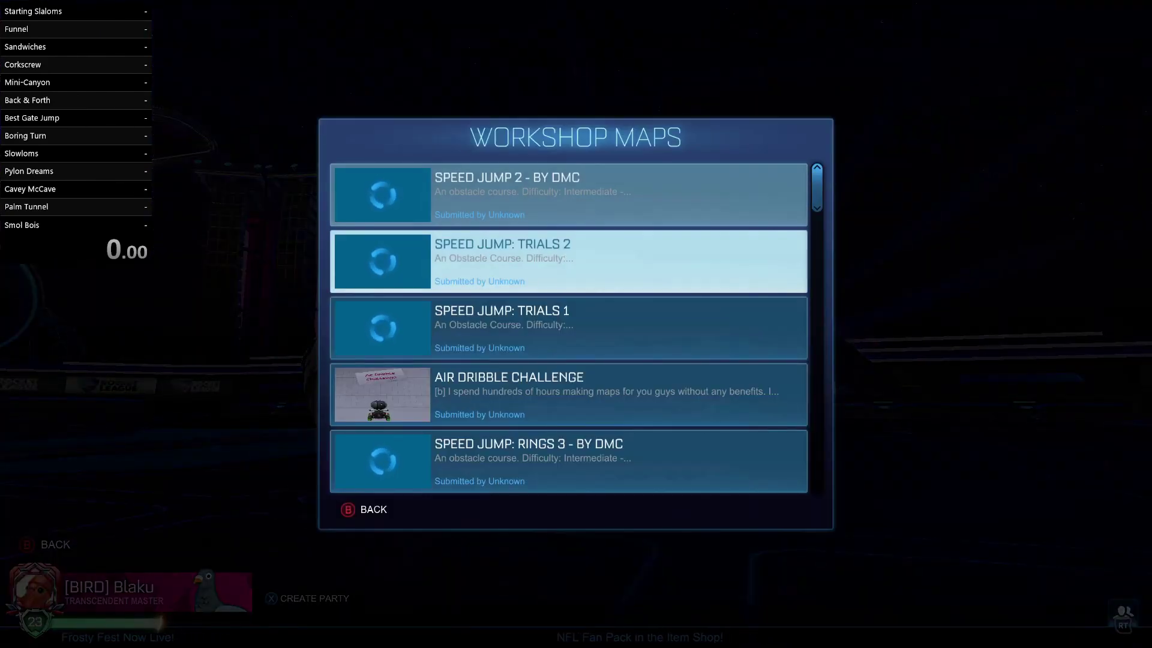
- Find the air race map in the workshop list, past RMP Arena, and load it
{"action": "key", "text": "Down"}
{"action": "key", "text": "Down"}
{"action": "key", "text": "Down"}
{"action": "key", "text": "Down"}
{"action": "key", "text": "Down"}
{"action": "key", "text": "Down"}
{"action": "key", "text": "Down"}
{"action": "key", "text": "Down"}
{"action": "key", "text": "Down"}
{"action": "key", "text": "Down"}
{"action": "key", "text": "Down"}
{"action": "key", "text": "Down"}
{"action": "key", "text": "Down"}
{"action": "key", "text": "Down"}
{"action": "key", "text": "Down"}
{"action": "key", "text": "Down"}
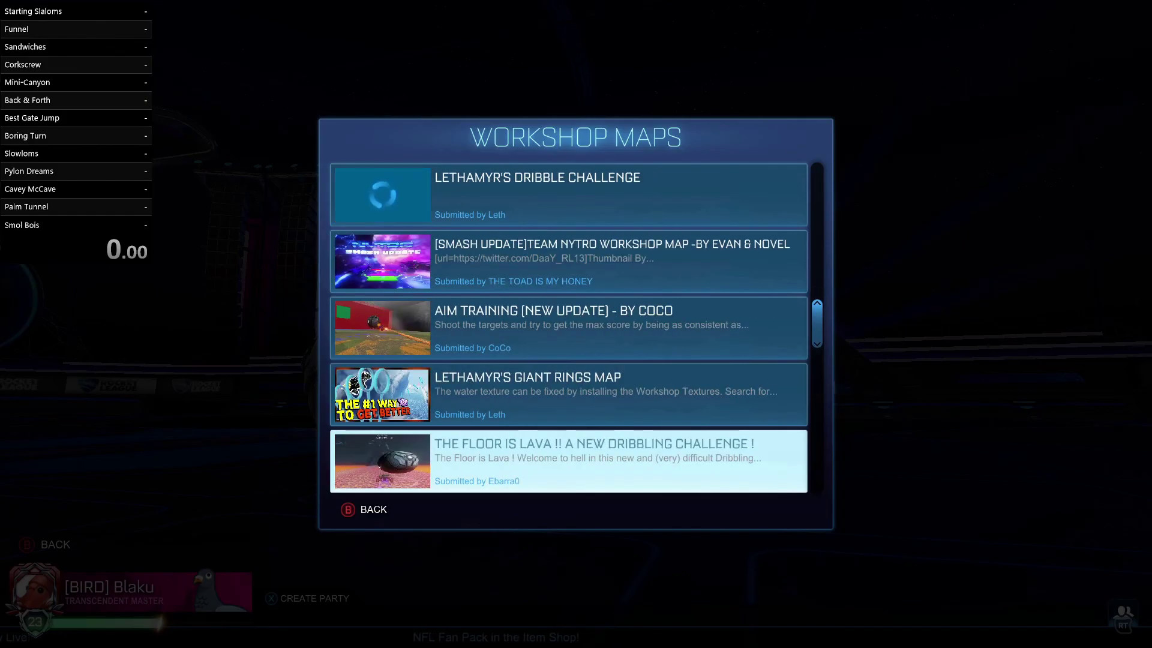
{"action": "key", "text": "Down"}
{"action": "key", "text": "Down"}
{"action": "key", "text": "Down"}
{"action": "key", "text": "Down"}
{"action": "key", "text": "Down"}
{"action": "key", "text": "Down"}
{"action": "key", "text": "Down"}
{"action": "key", "text": "Down"}
{"action": "key", "text": "Down"}
{"action": "key", "text": "Down"}
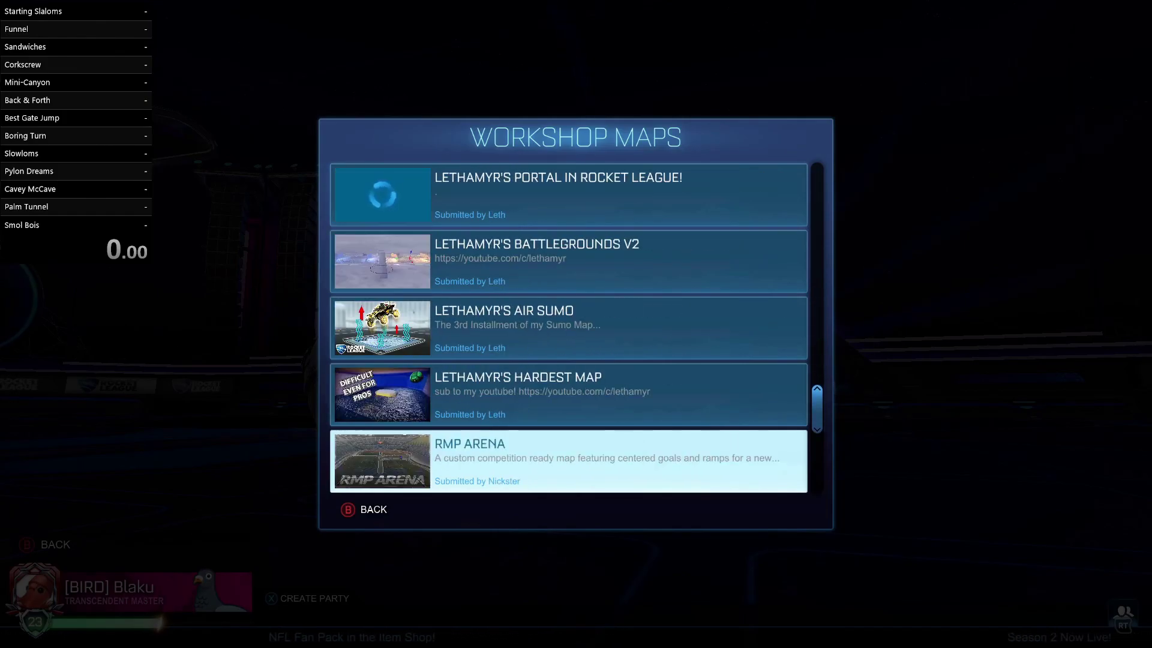
{"action": "key", "text": "Down"}
{"action": "key", "text": "Down"}
{"action": "key", "text": "Return"}
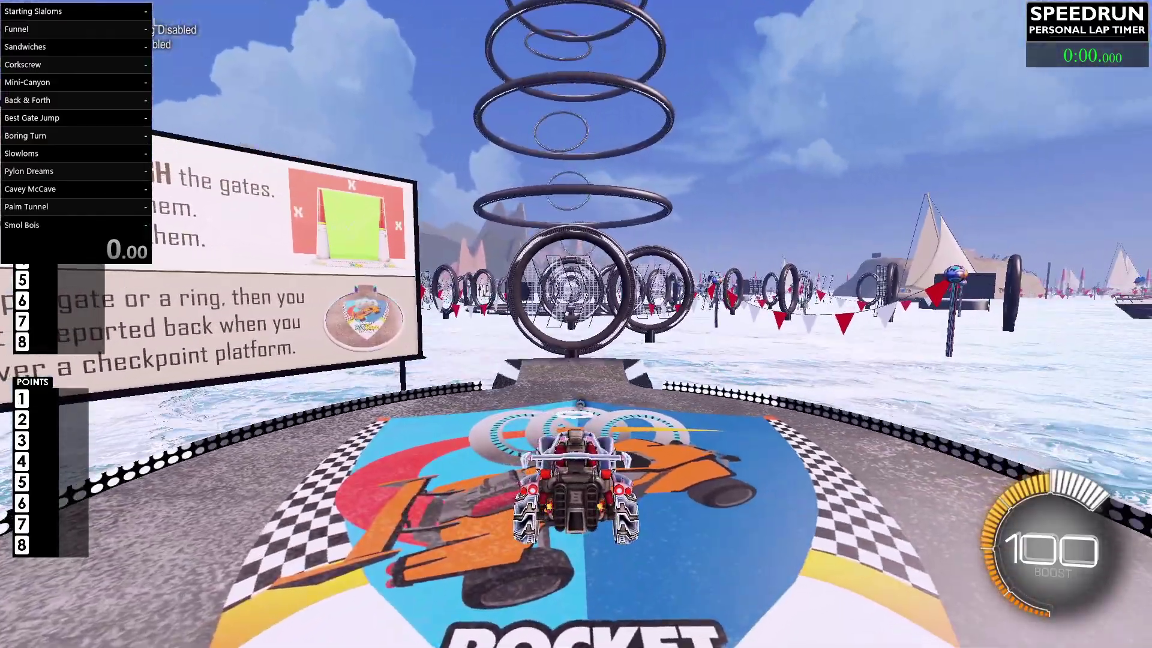
- Move the LiveSplit window away from the auto split messages and toggle auto split on and off
{"action": "left_click_drag", "start_coordinate": [66, 78], "coordinate": [262, 78]}
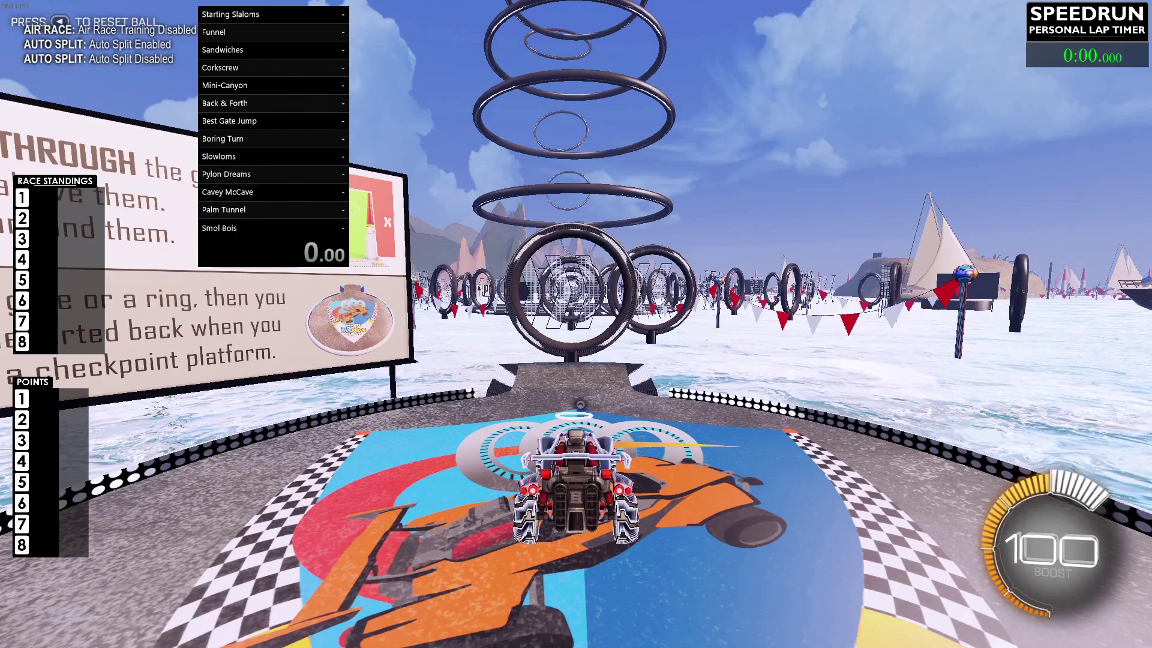
{"action": "key", "text": "F3"}
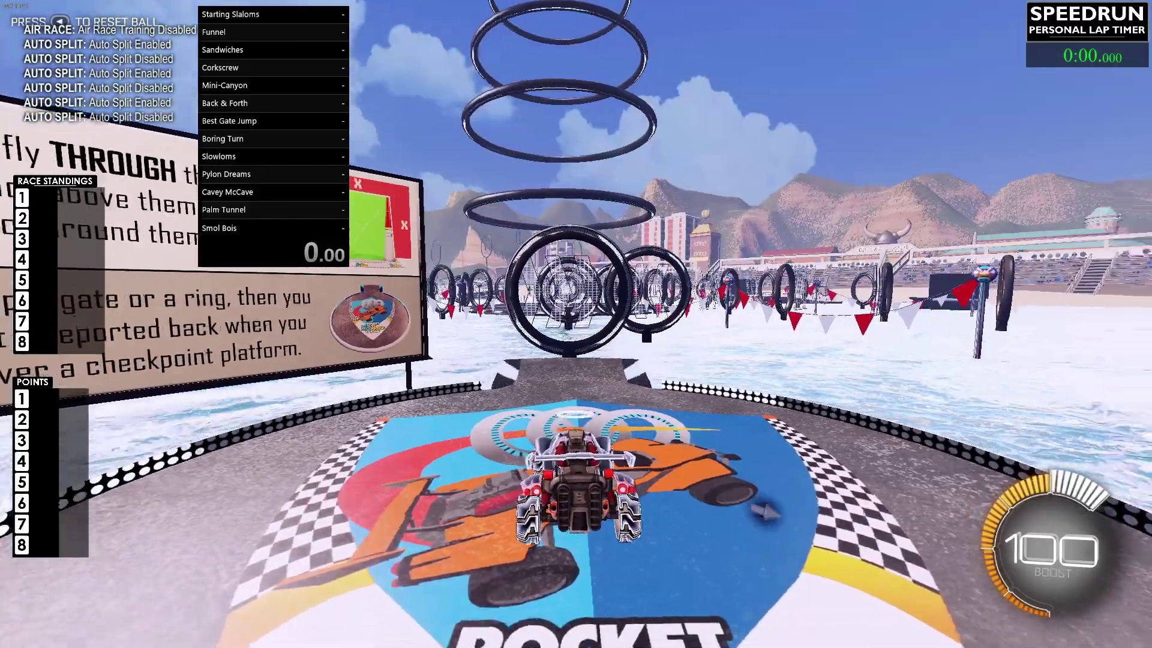
{"action": "key", "text": "F3"}
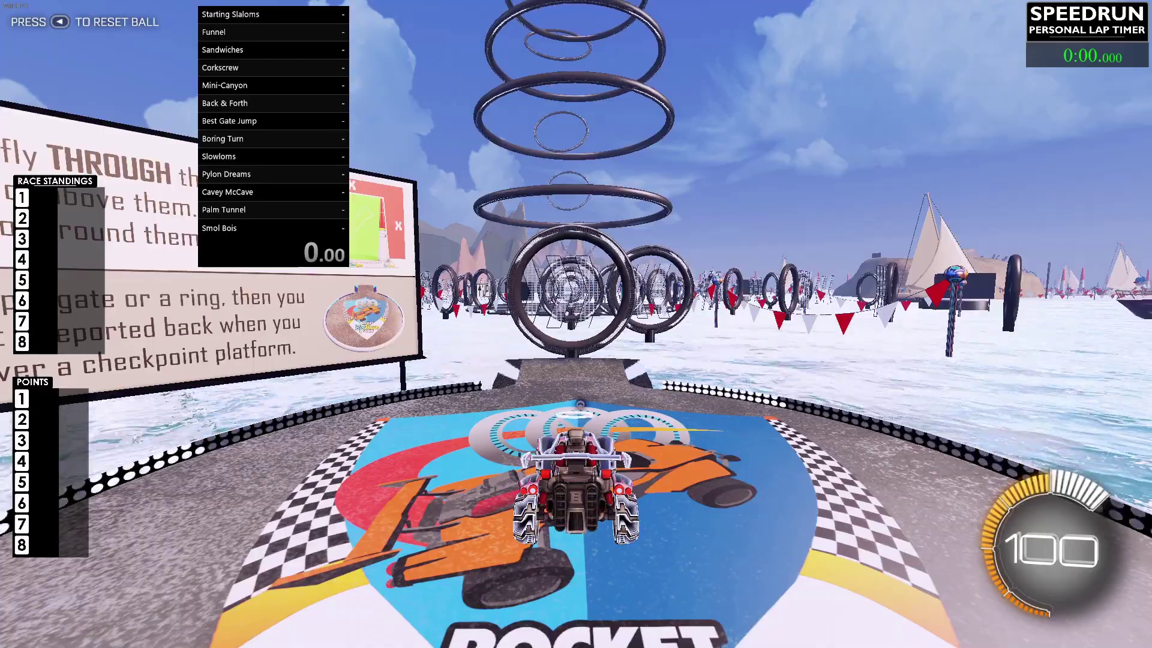
- Drive the car off the starting platform toward the first ring to begin a run
{"action": "key", "text": "w"}
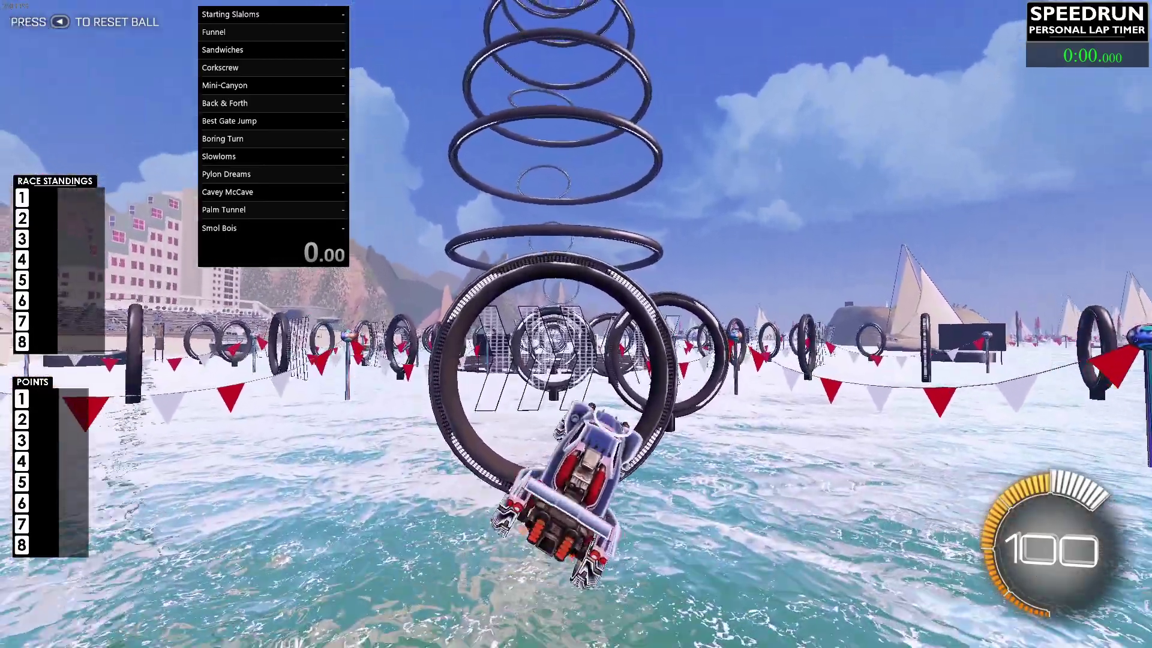